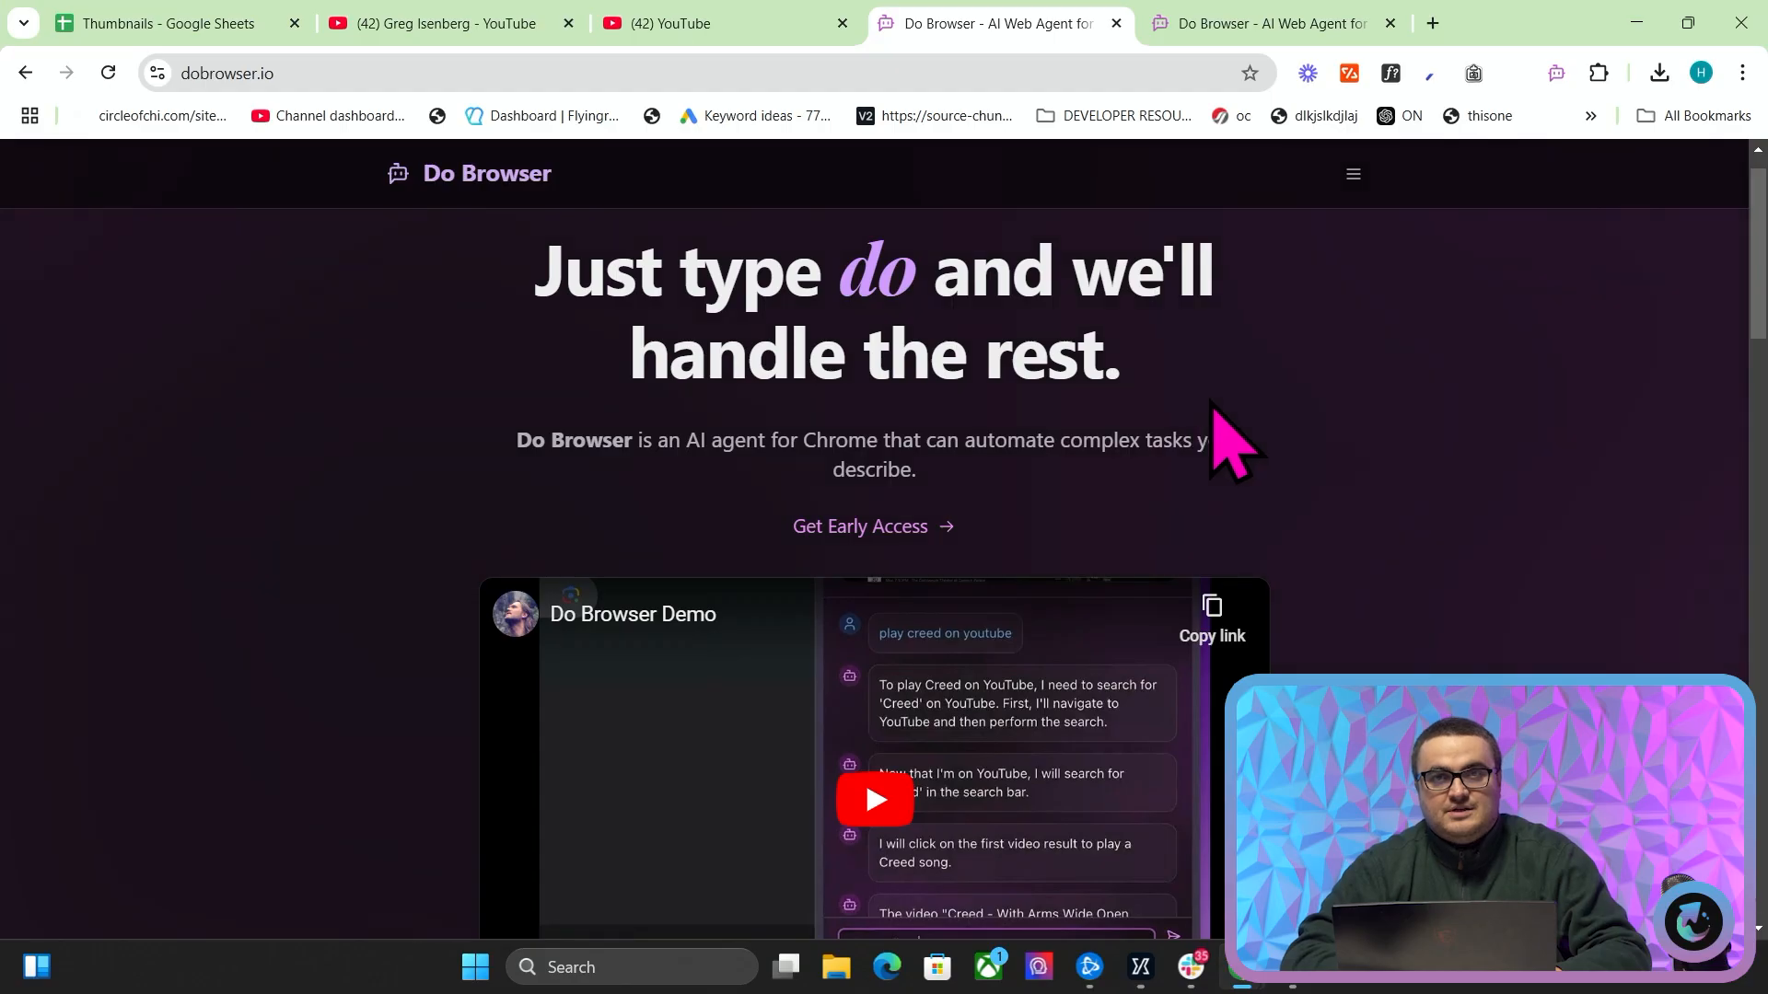
- Search Google for dobrowser in a new tab and open the dobrowser.io homepage from the results
scroll(1321, 445, "up", 1)
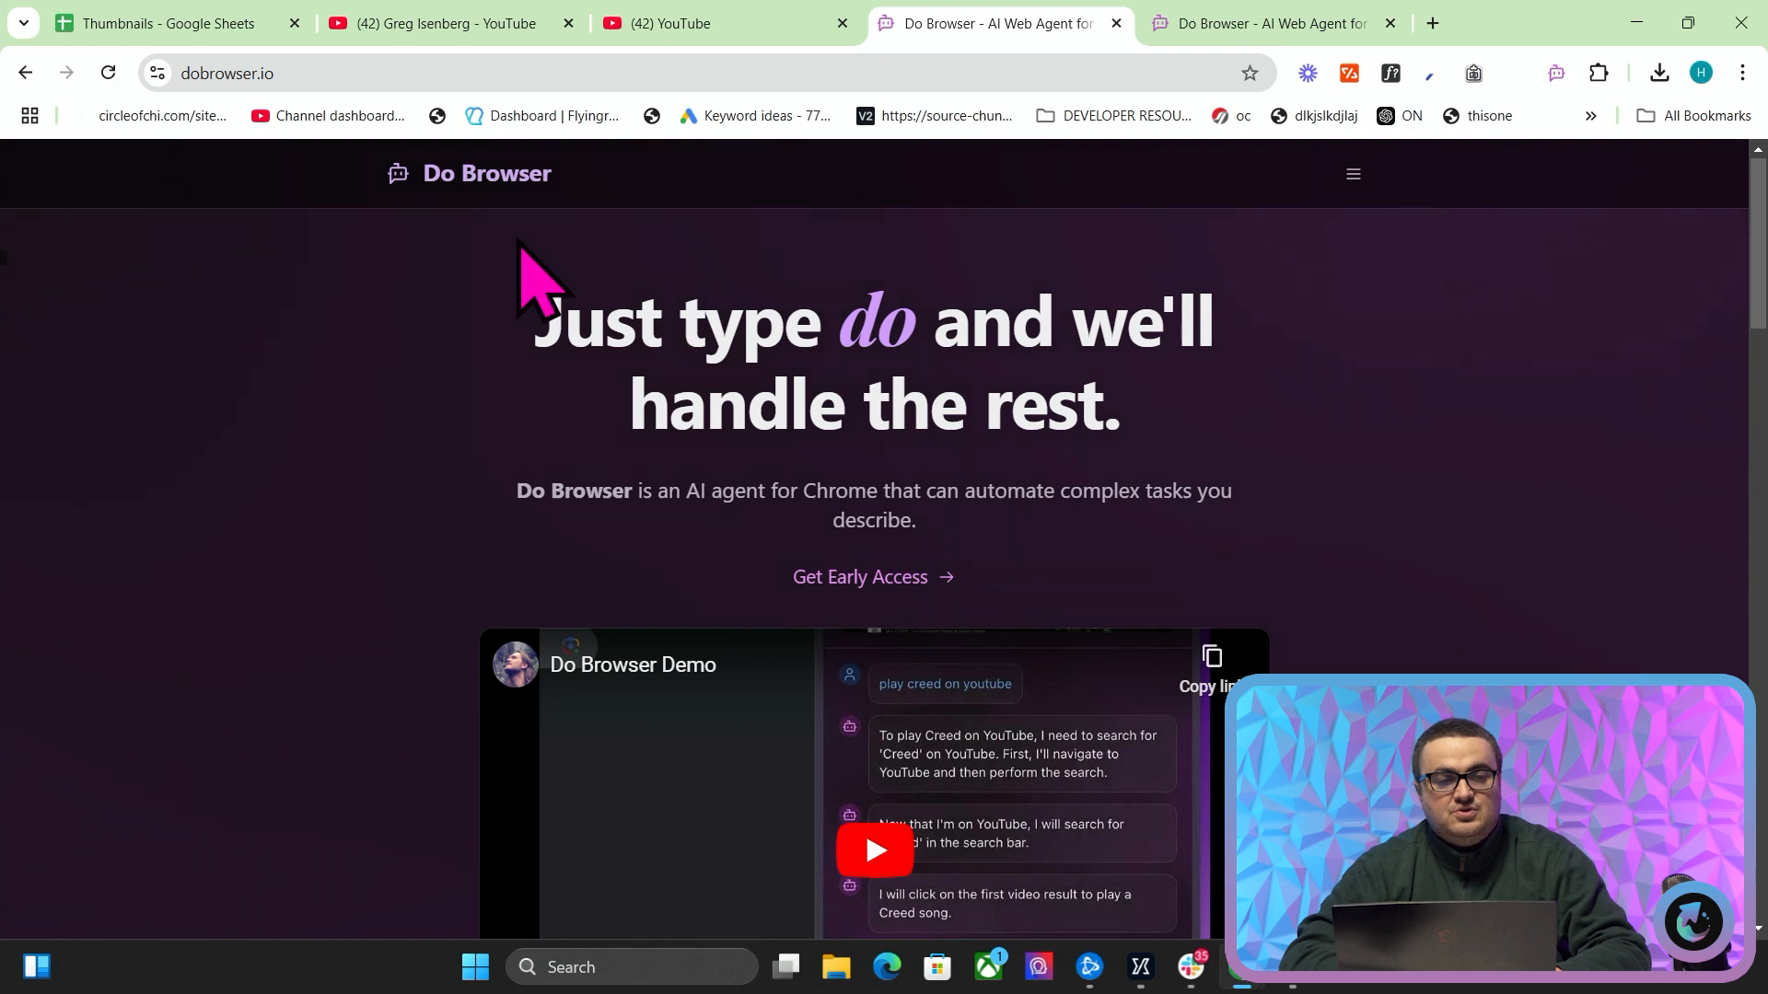
scroll(880, 304, "down", 5)
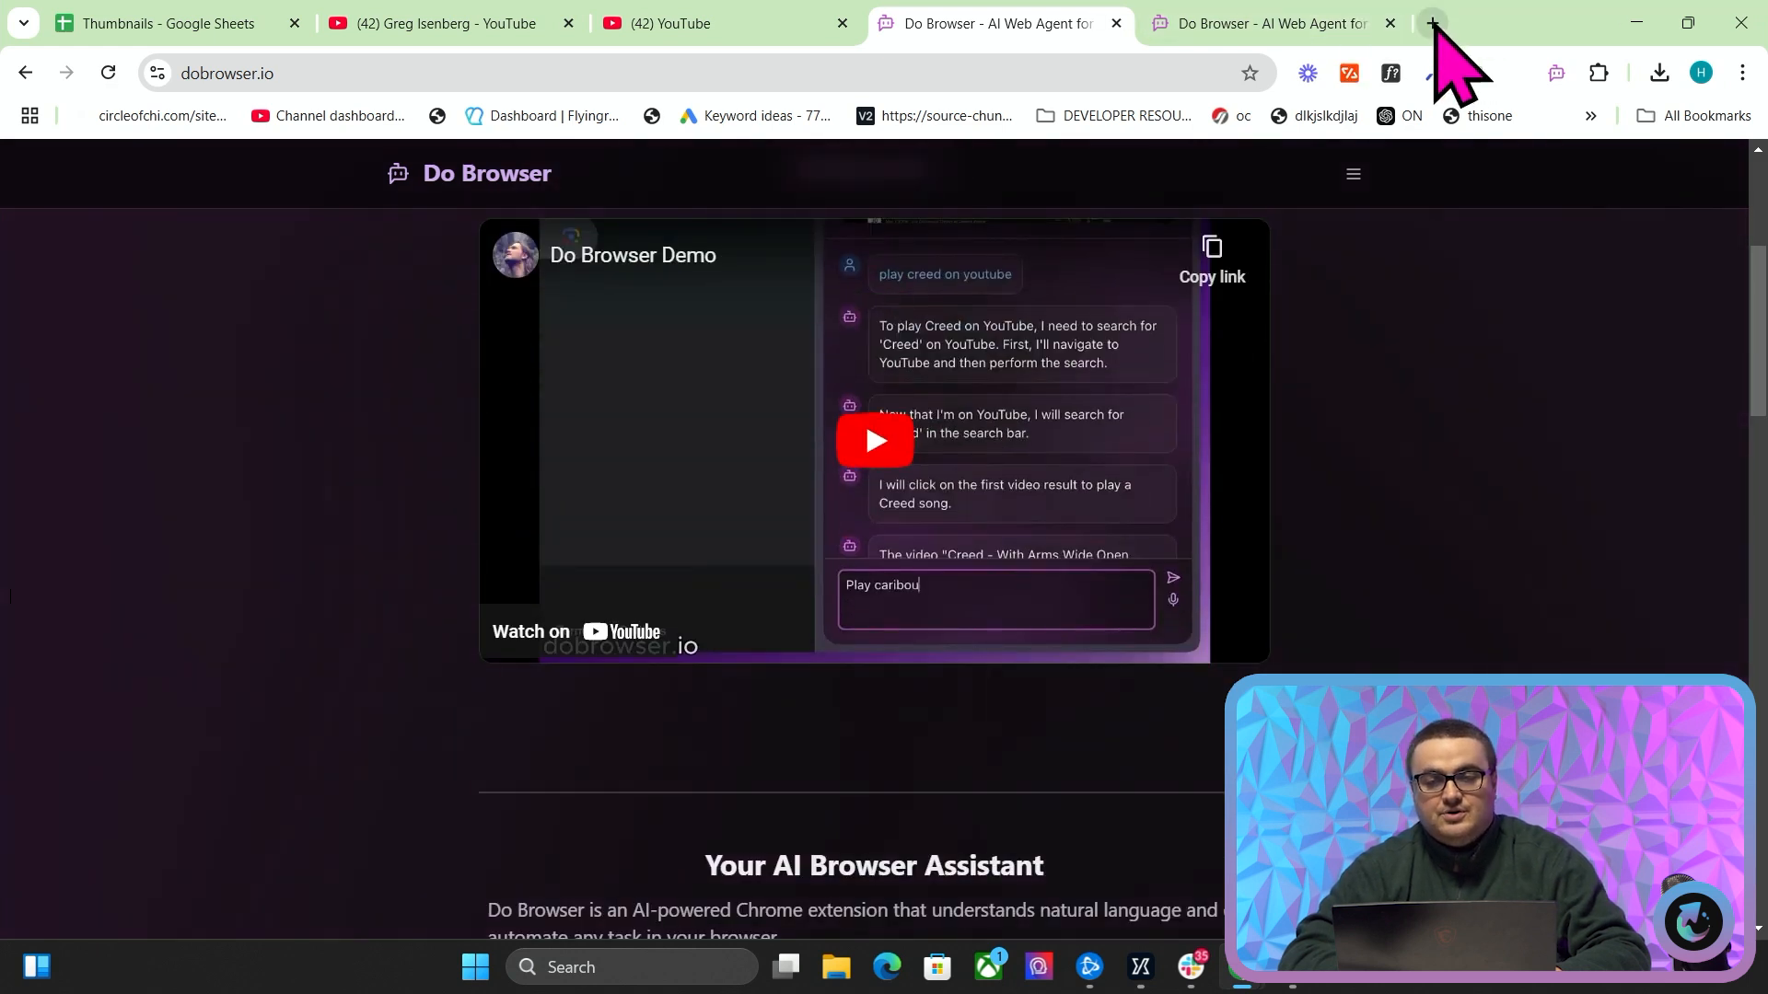
left_click(1433, 23)
type("g")
key("Return")
type("don")
key("BackSpace")
type("browser")
key("Return")
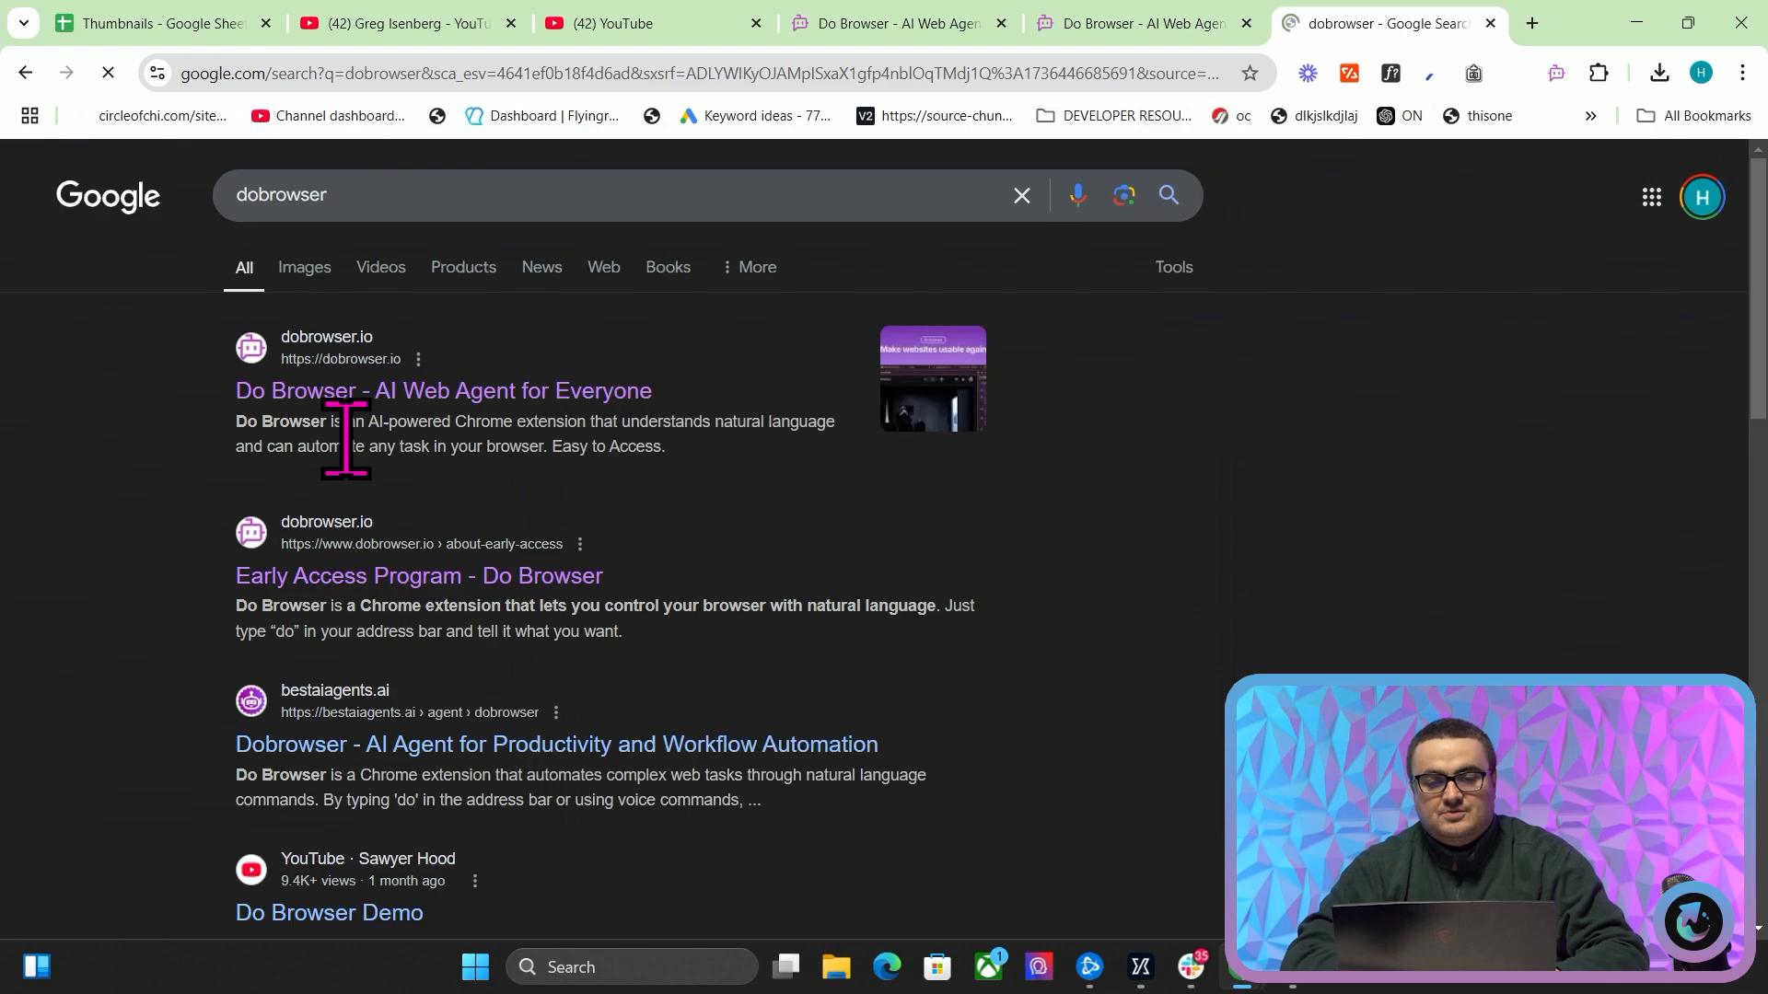
left_click(400, 394)
- Look through the Do Browser homepage, including the assistant features and the example tasks under "What can you do?"
scroll(603, 442, "down", 2)
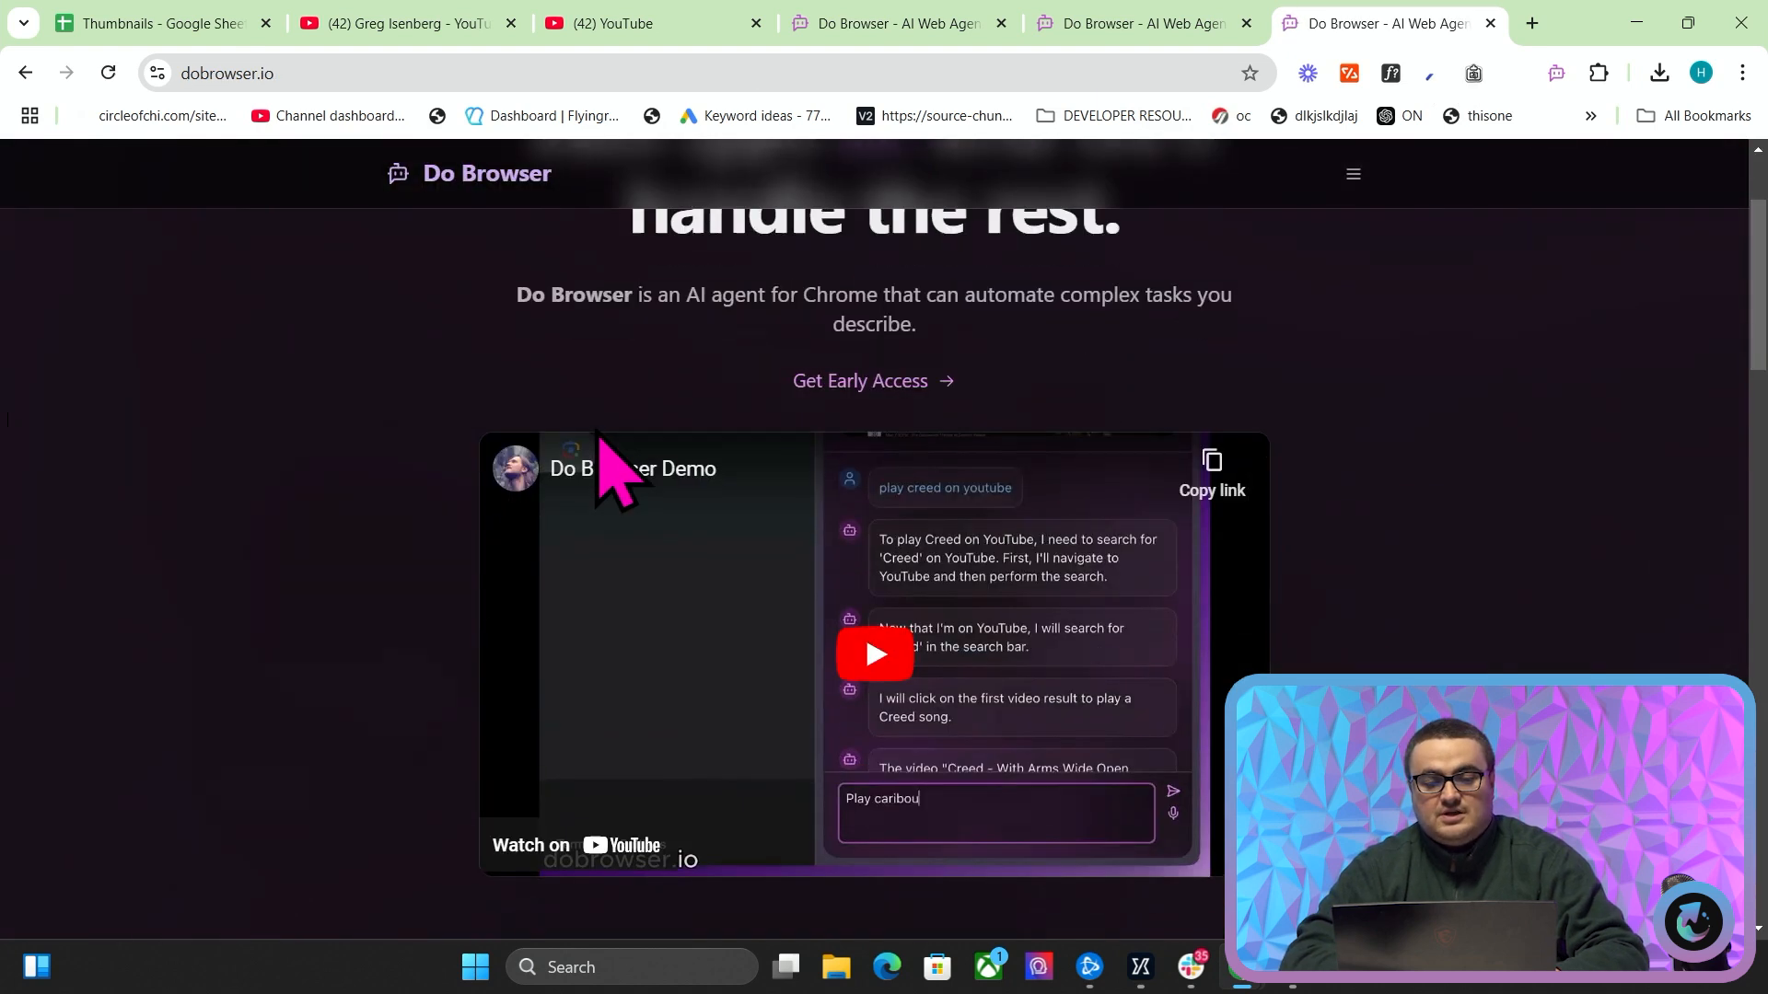
scroll(610, 463, "down", 1)
scroll(277, 534, "down", 5)
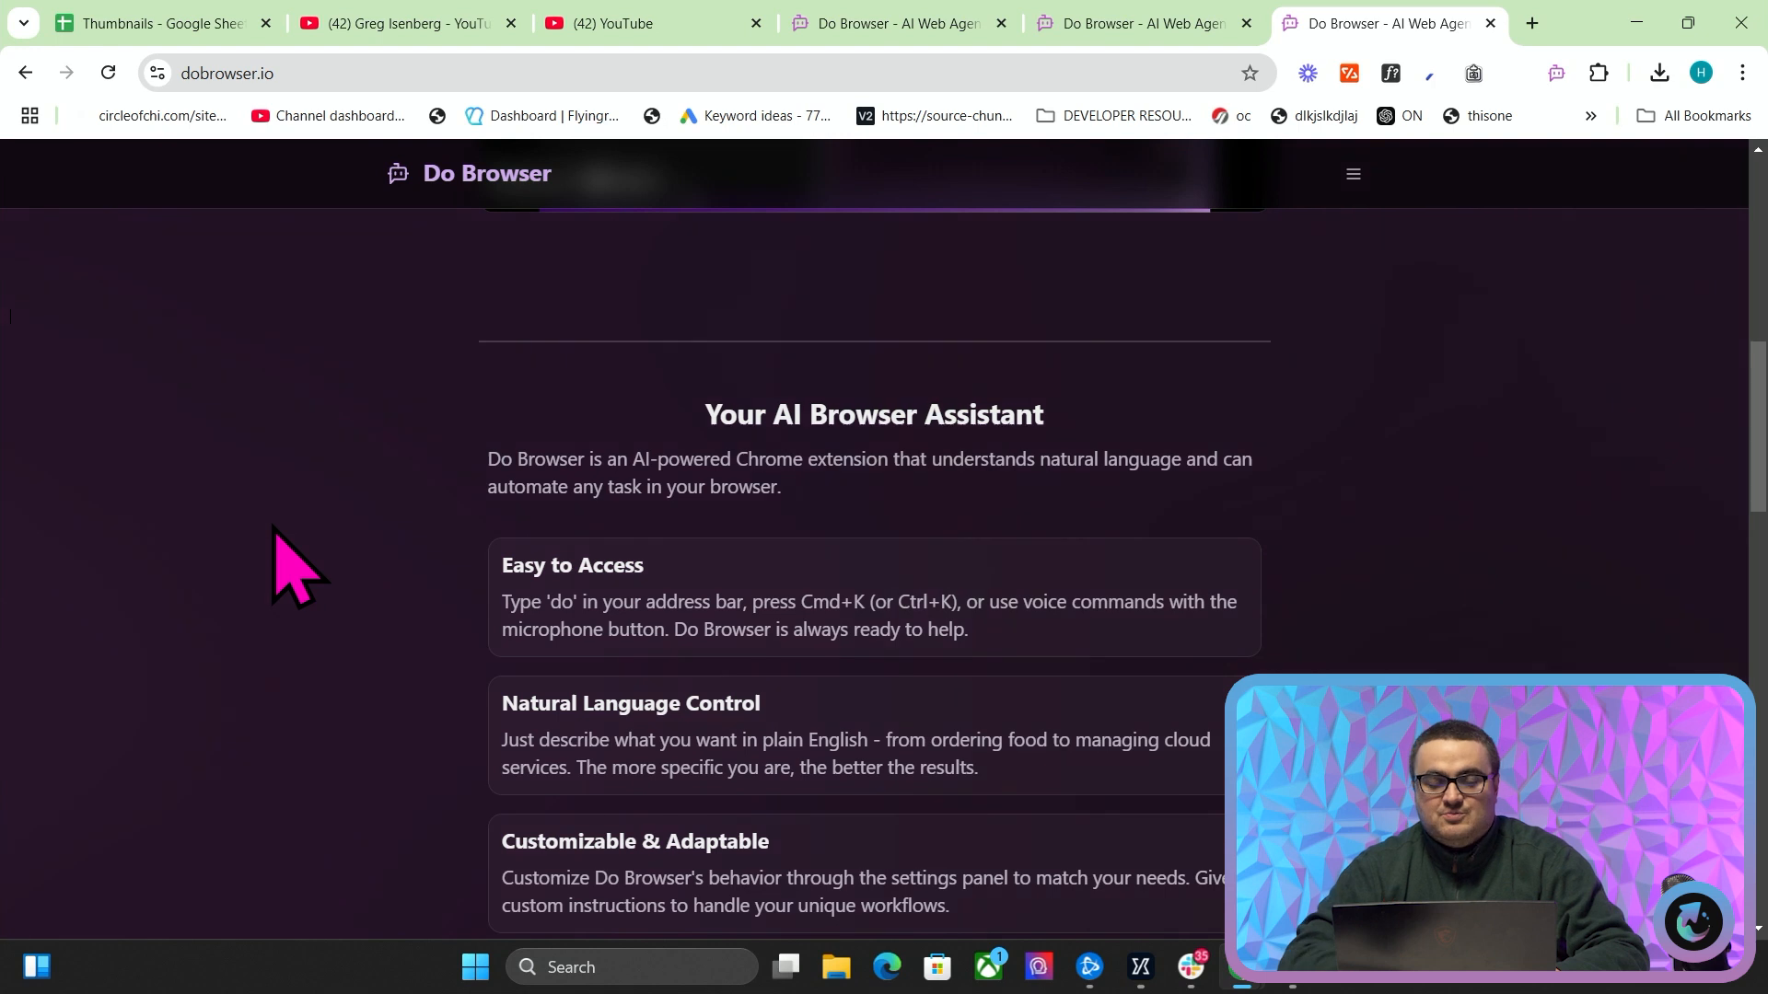
scroll(276, 534, "down", 5)
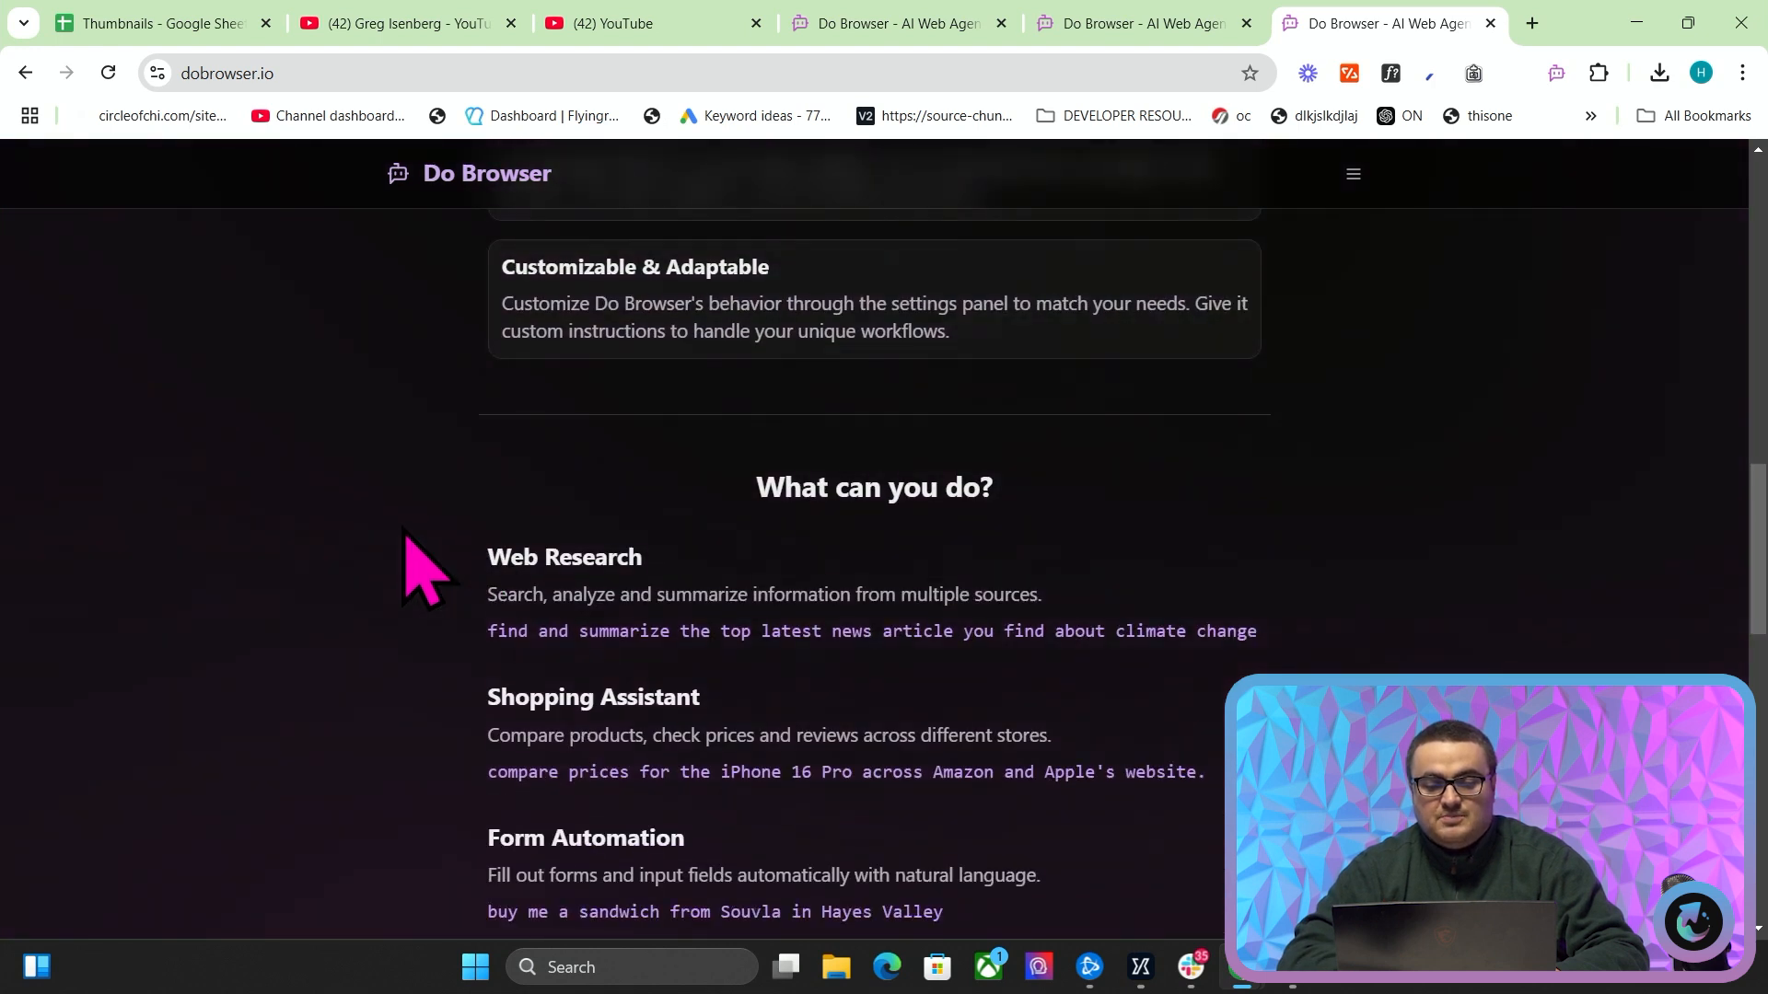
scroll(406, 534, "down", 3)
scroll(407, 537, "up", 15)
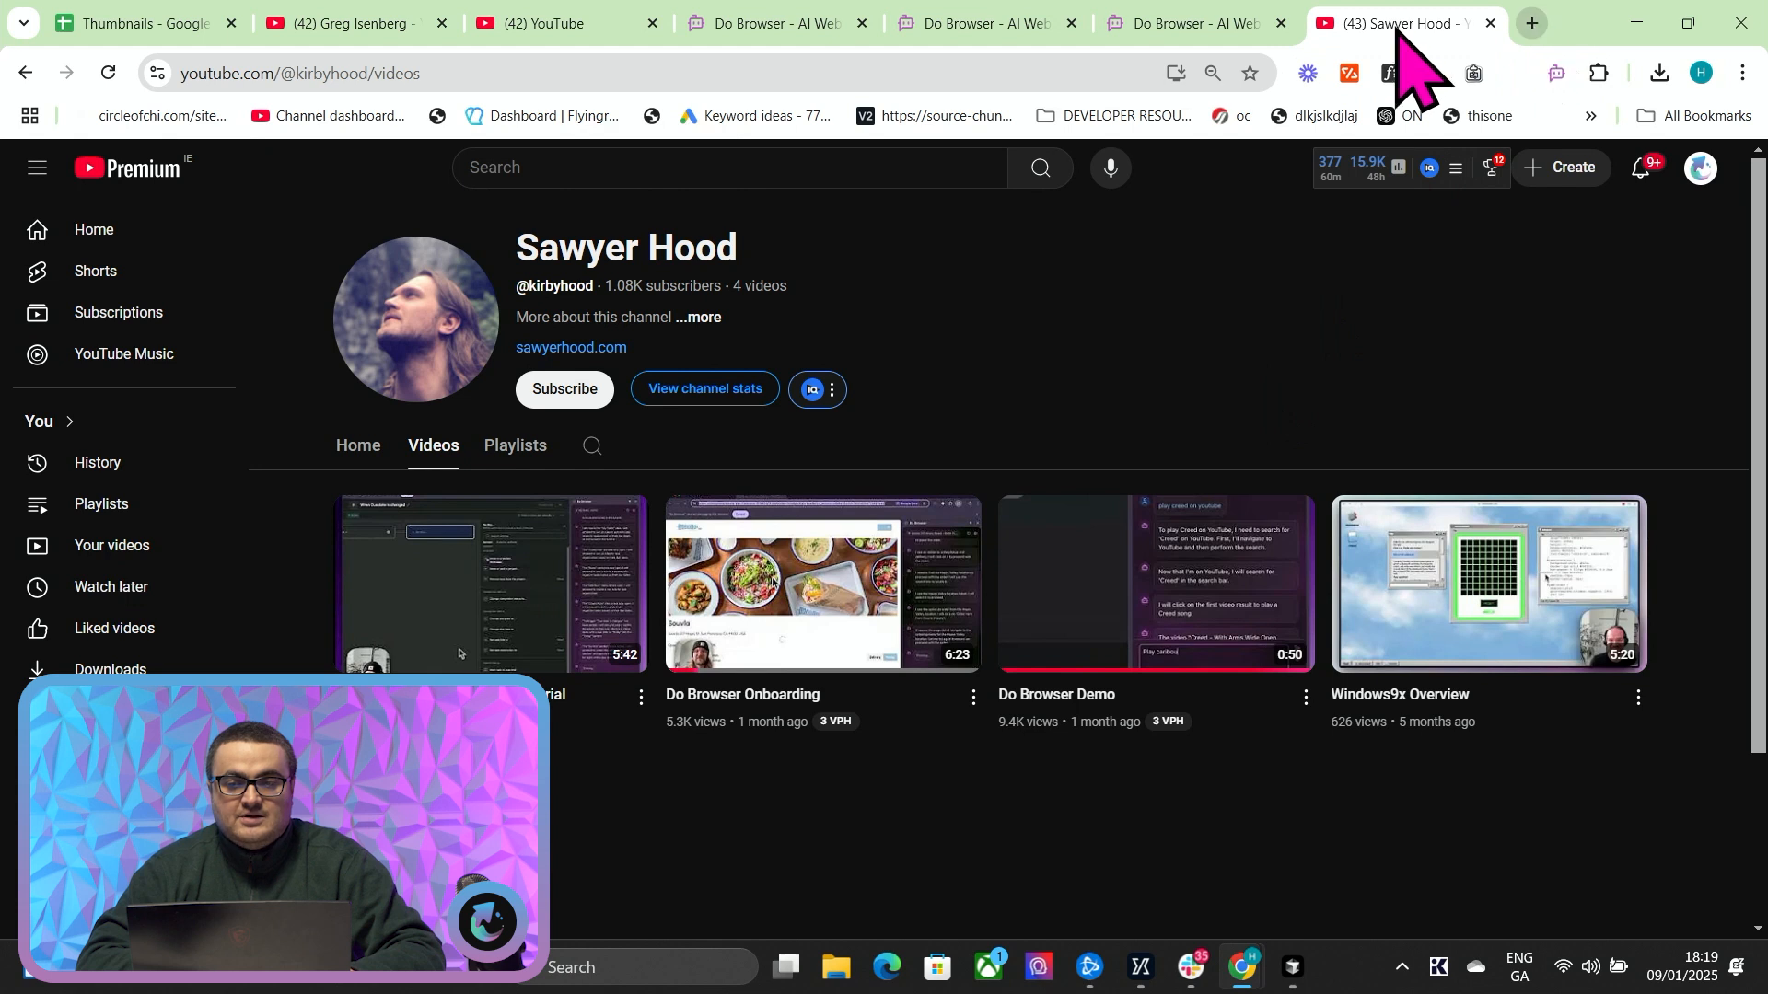
- Return to the Do Browser homepage and examine the early access plan's price and inclusions, highlighting the OpenAI key line
left_click(1190, 20)
scroll(1524, 473, "down", 5)
scroll(1524, 473, "up", 9)
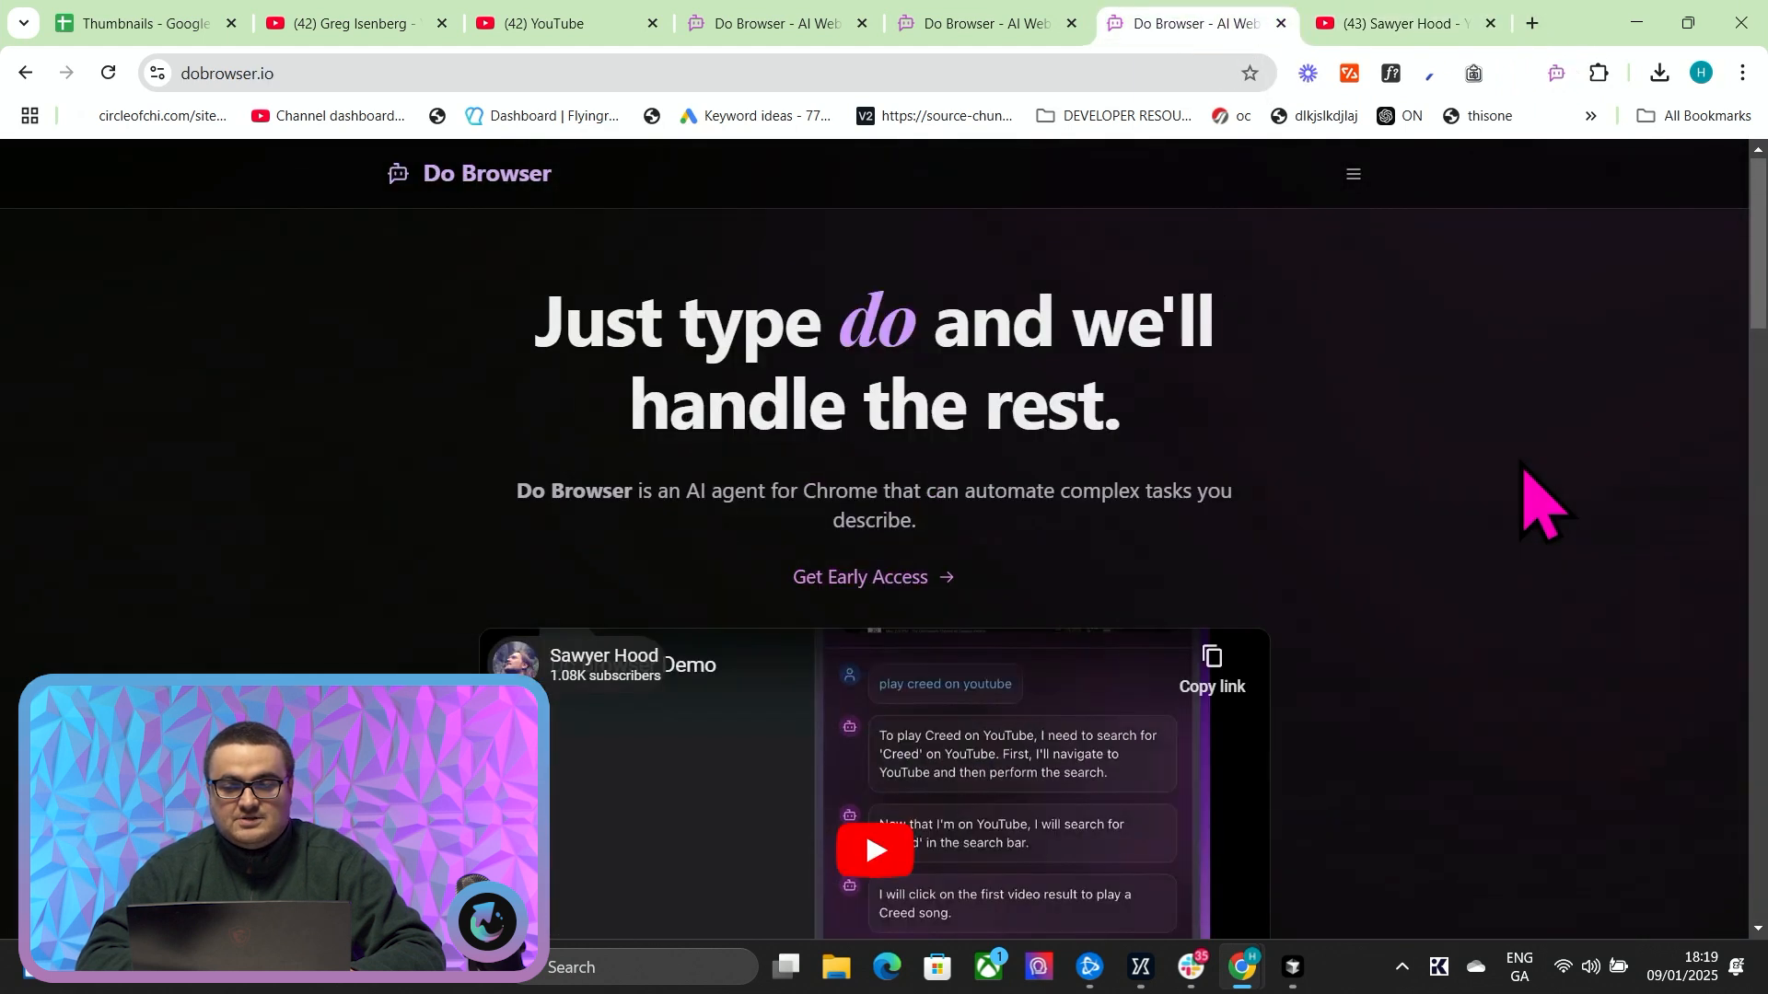
scroll(1524, 472, "down", 20)
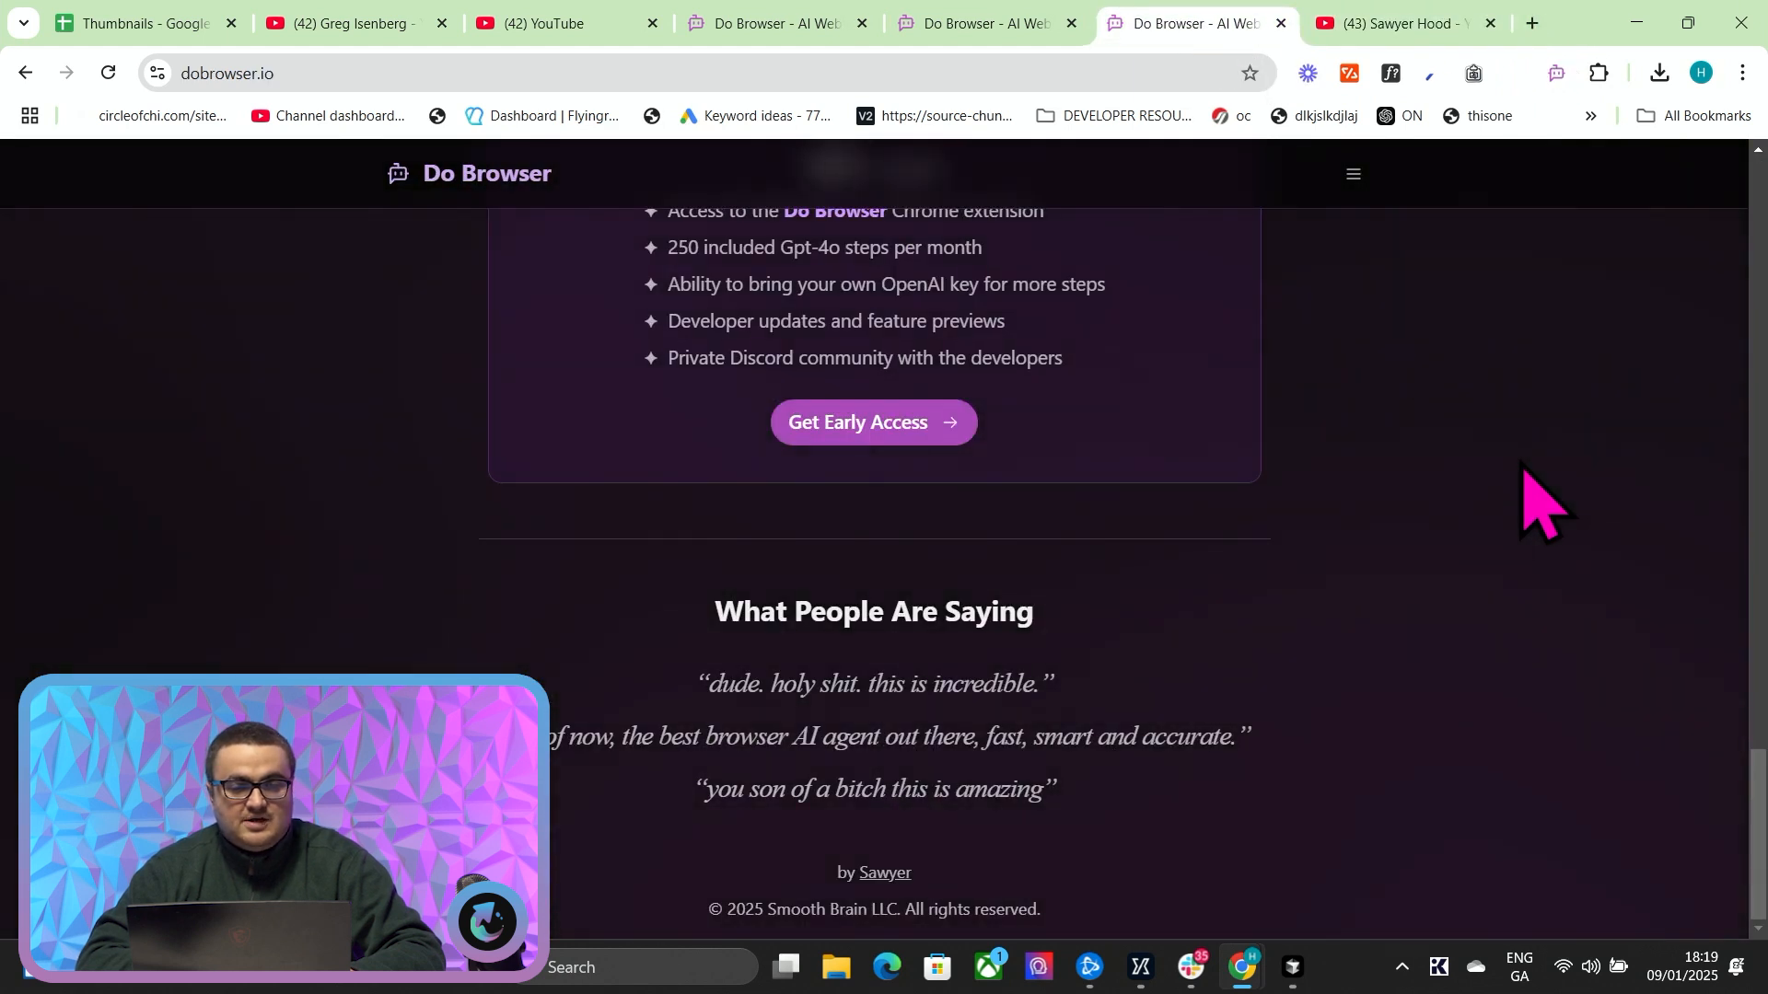
scroll(1524, 472, "up", 3)
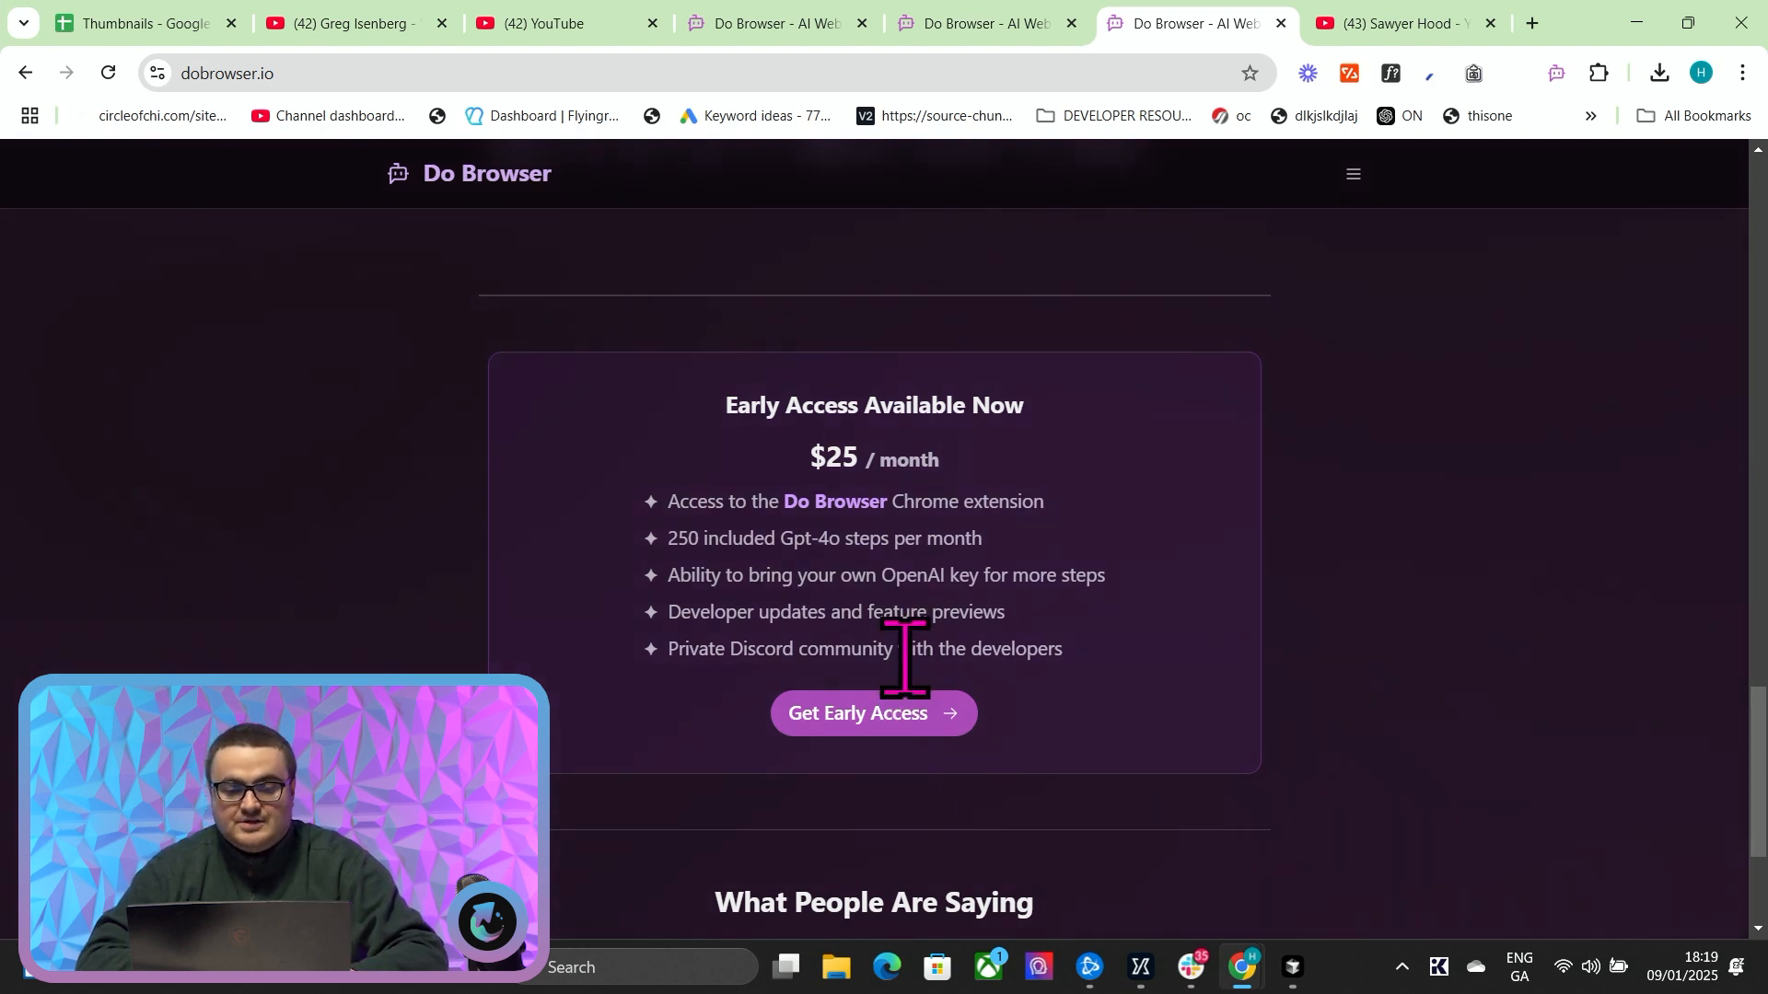
left_click_drag(808, 576, 1117, 679)
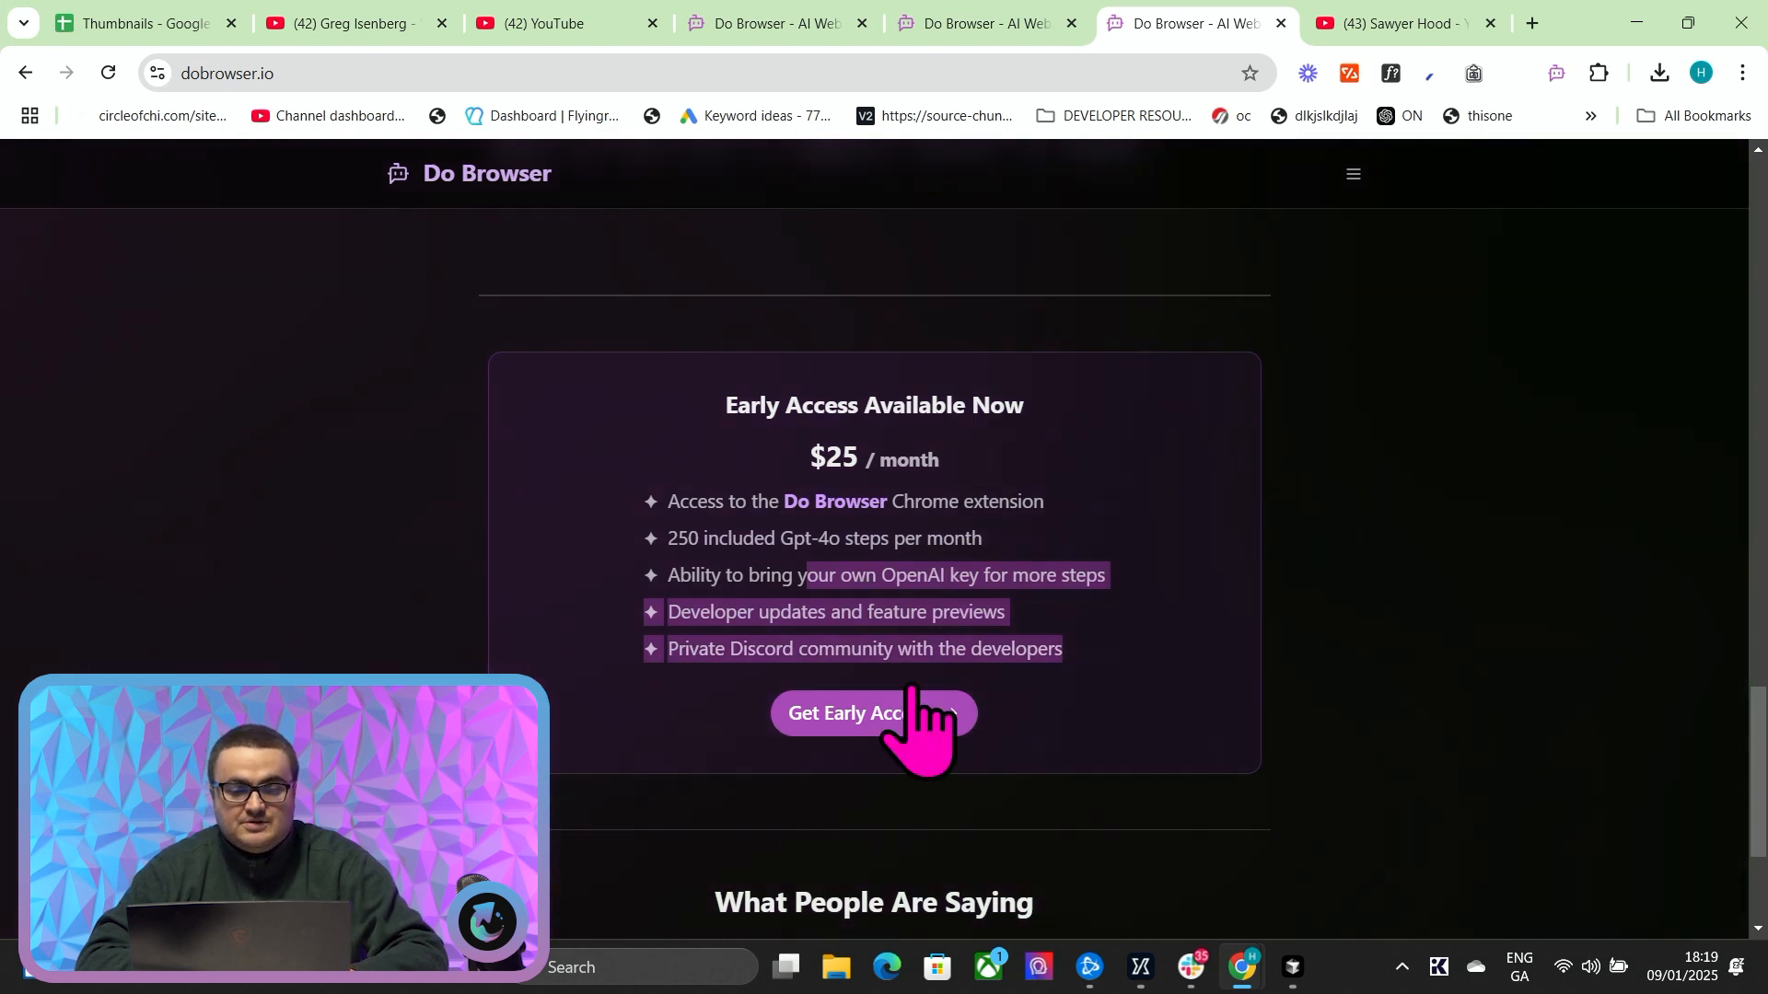
- Make sure the Do Browser extension is pinned in the browser and open its assistant beside the page
left_click(1013, 25)
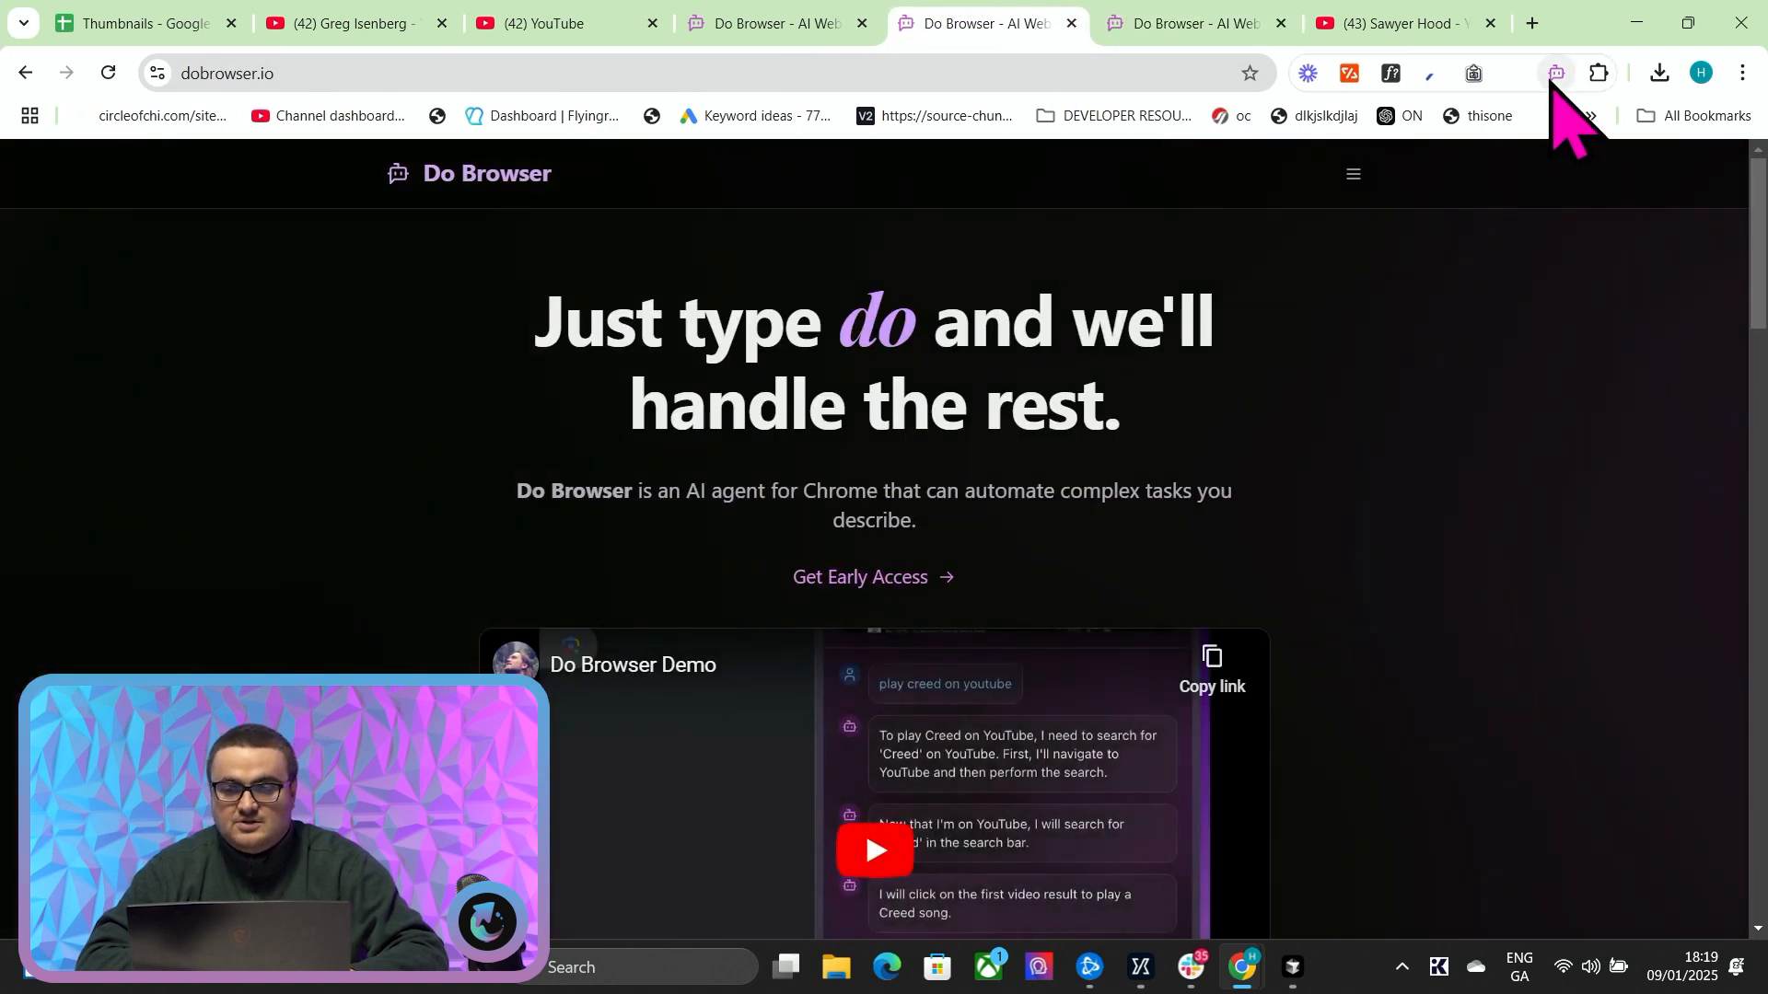
left_click(1600, 73)
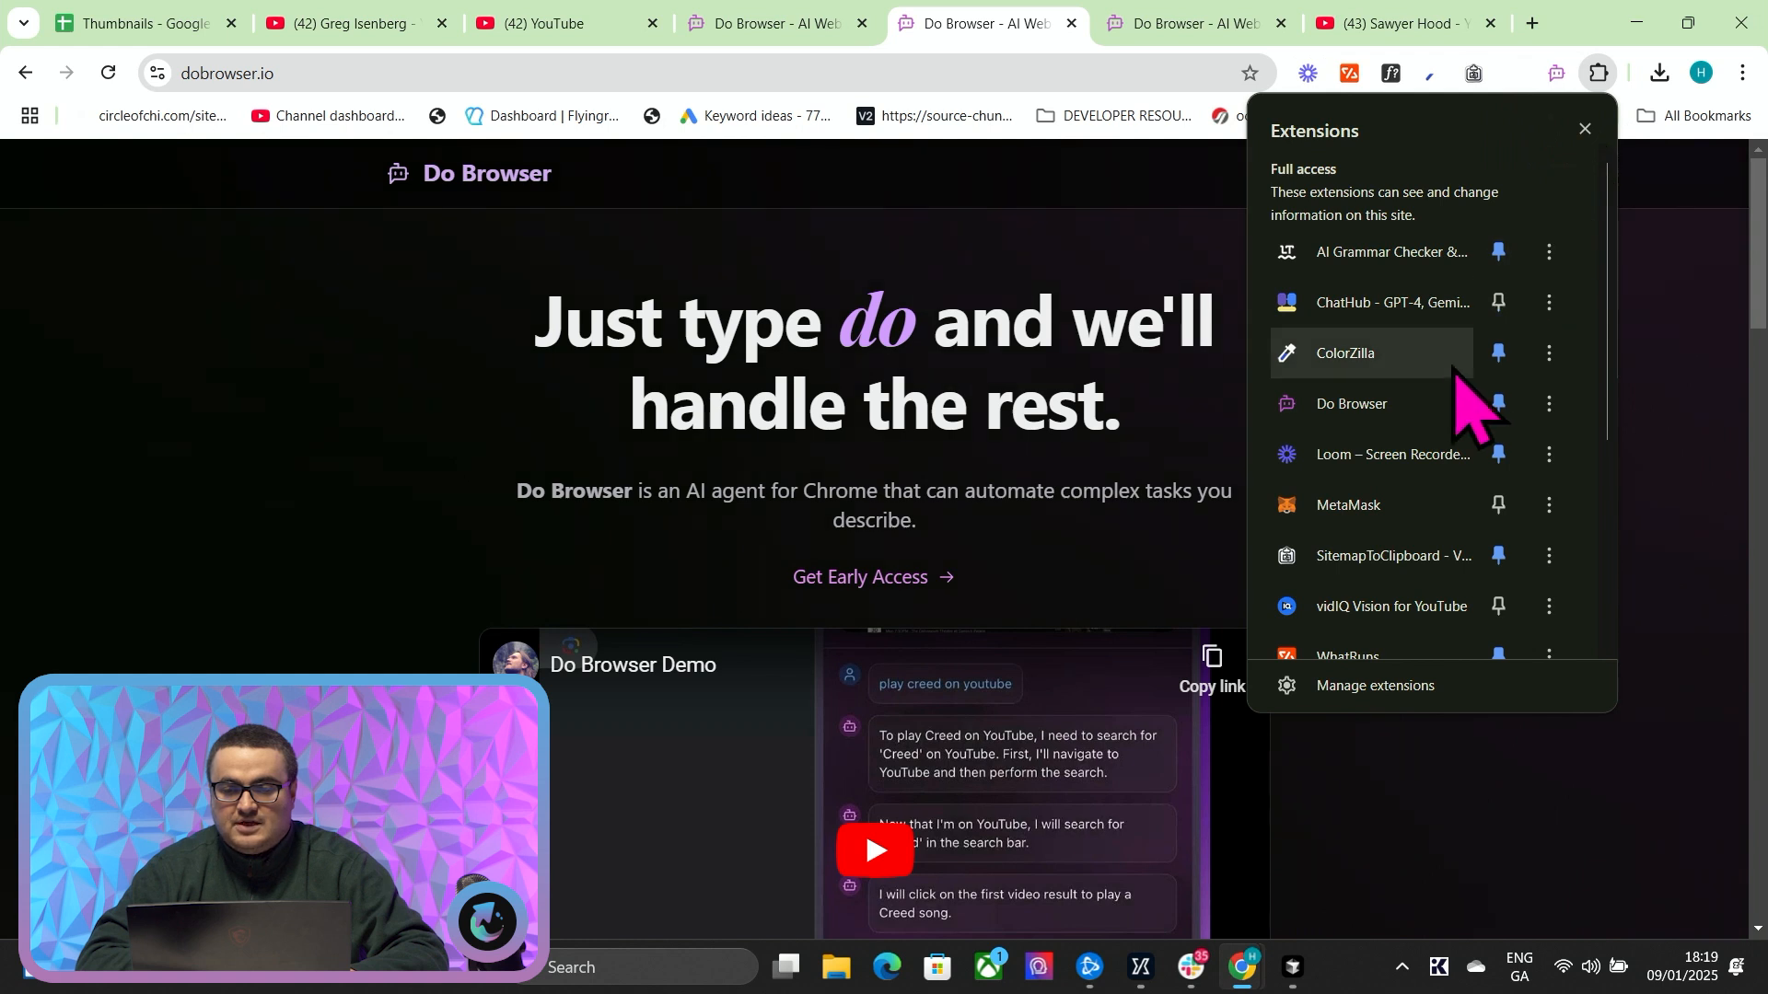
left_click(1499, 405)
left_click(1500, 405)
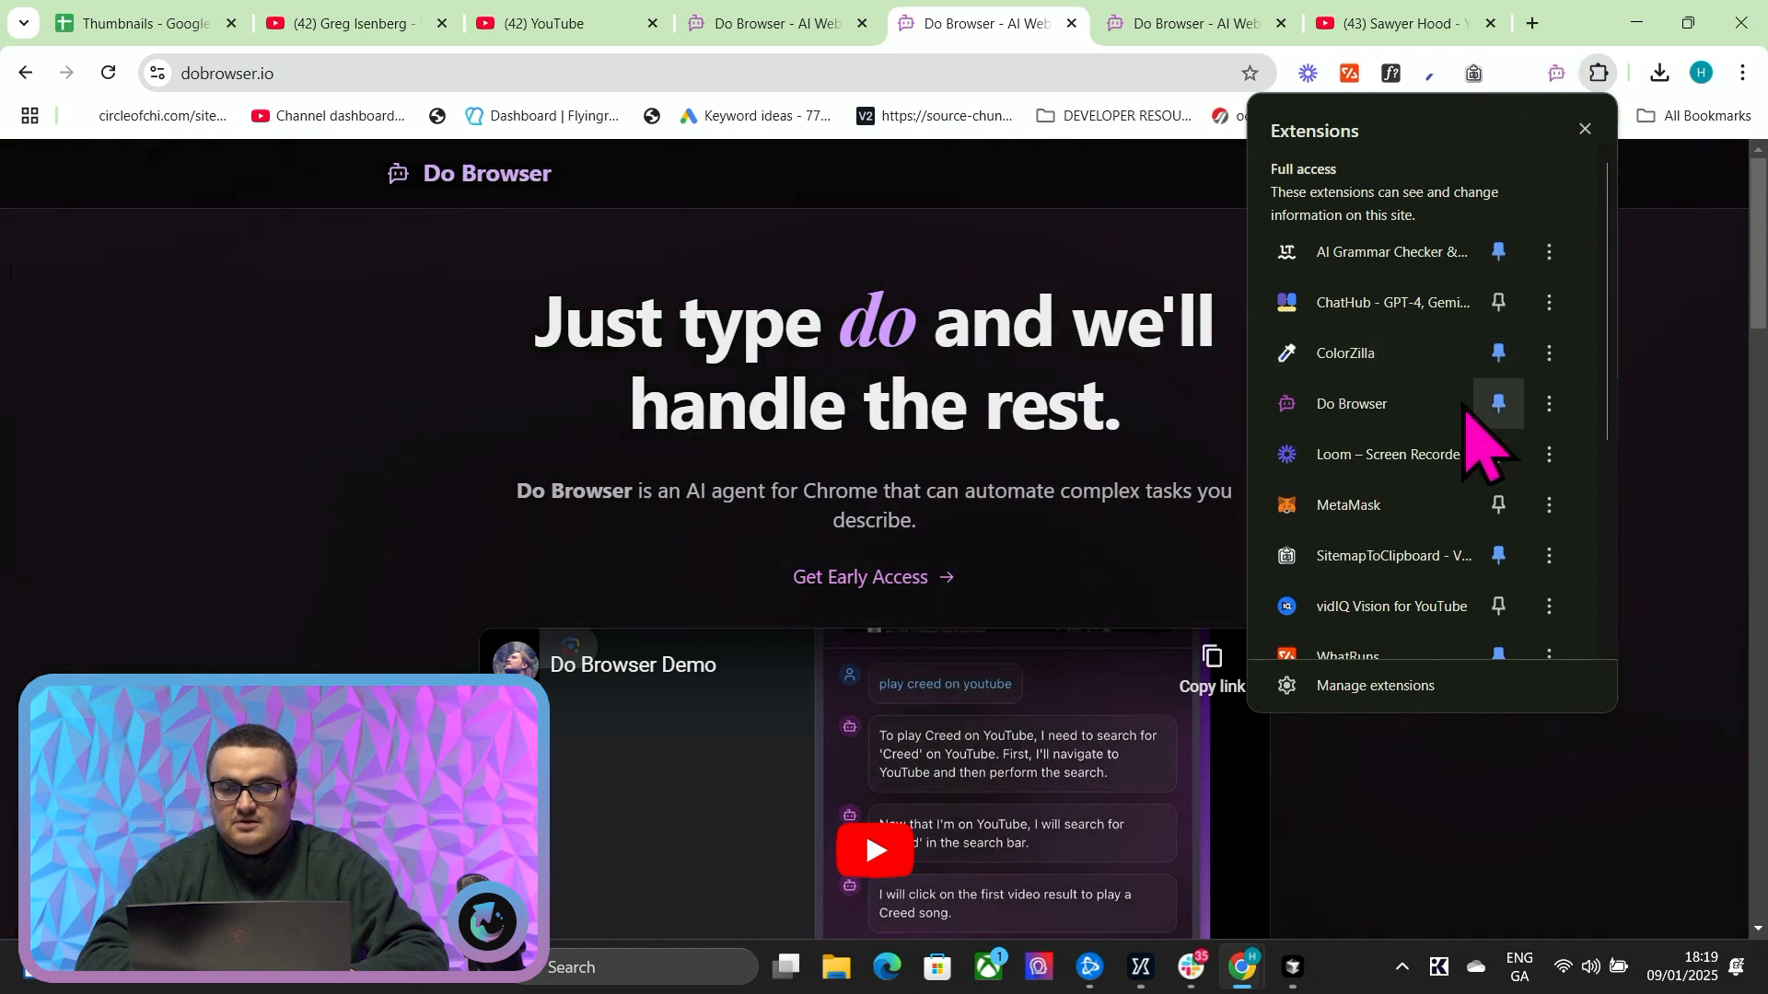
left_click(1697, 427)
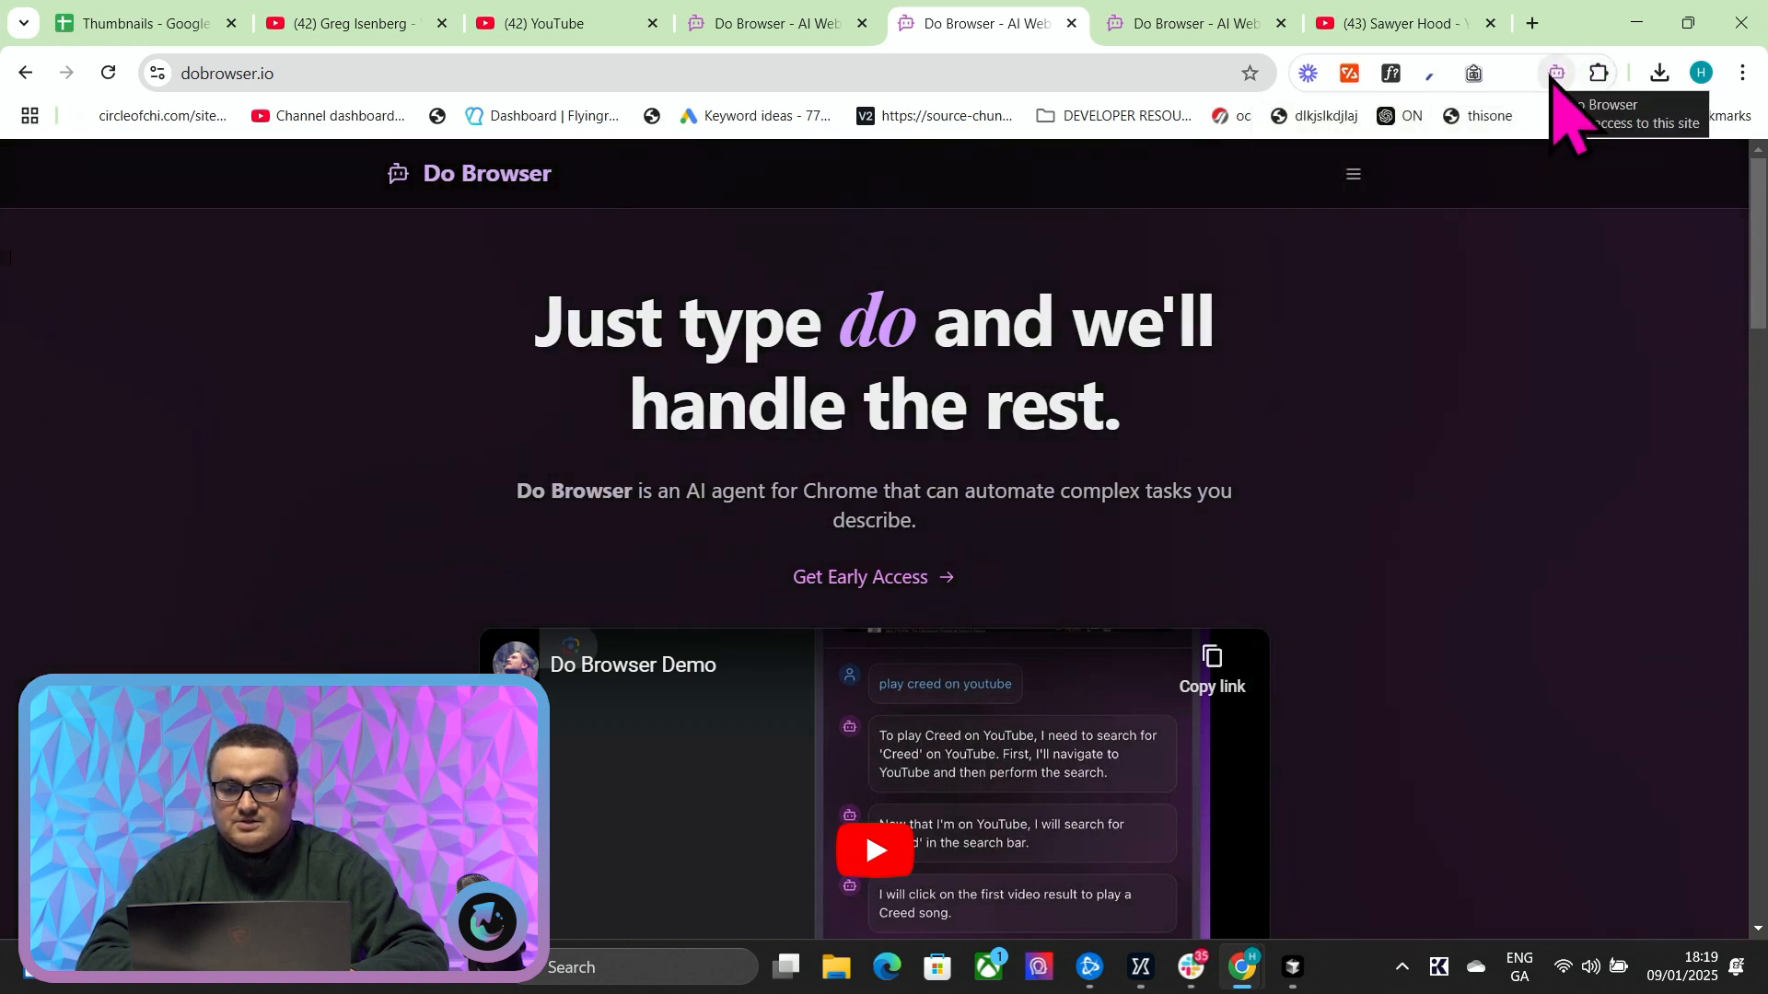
left_click(1556, 73)
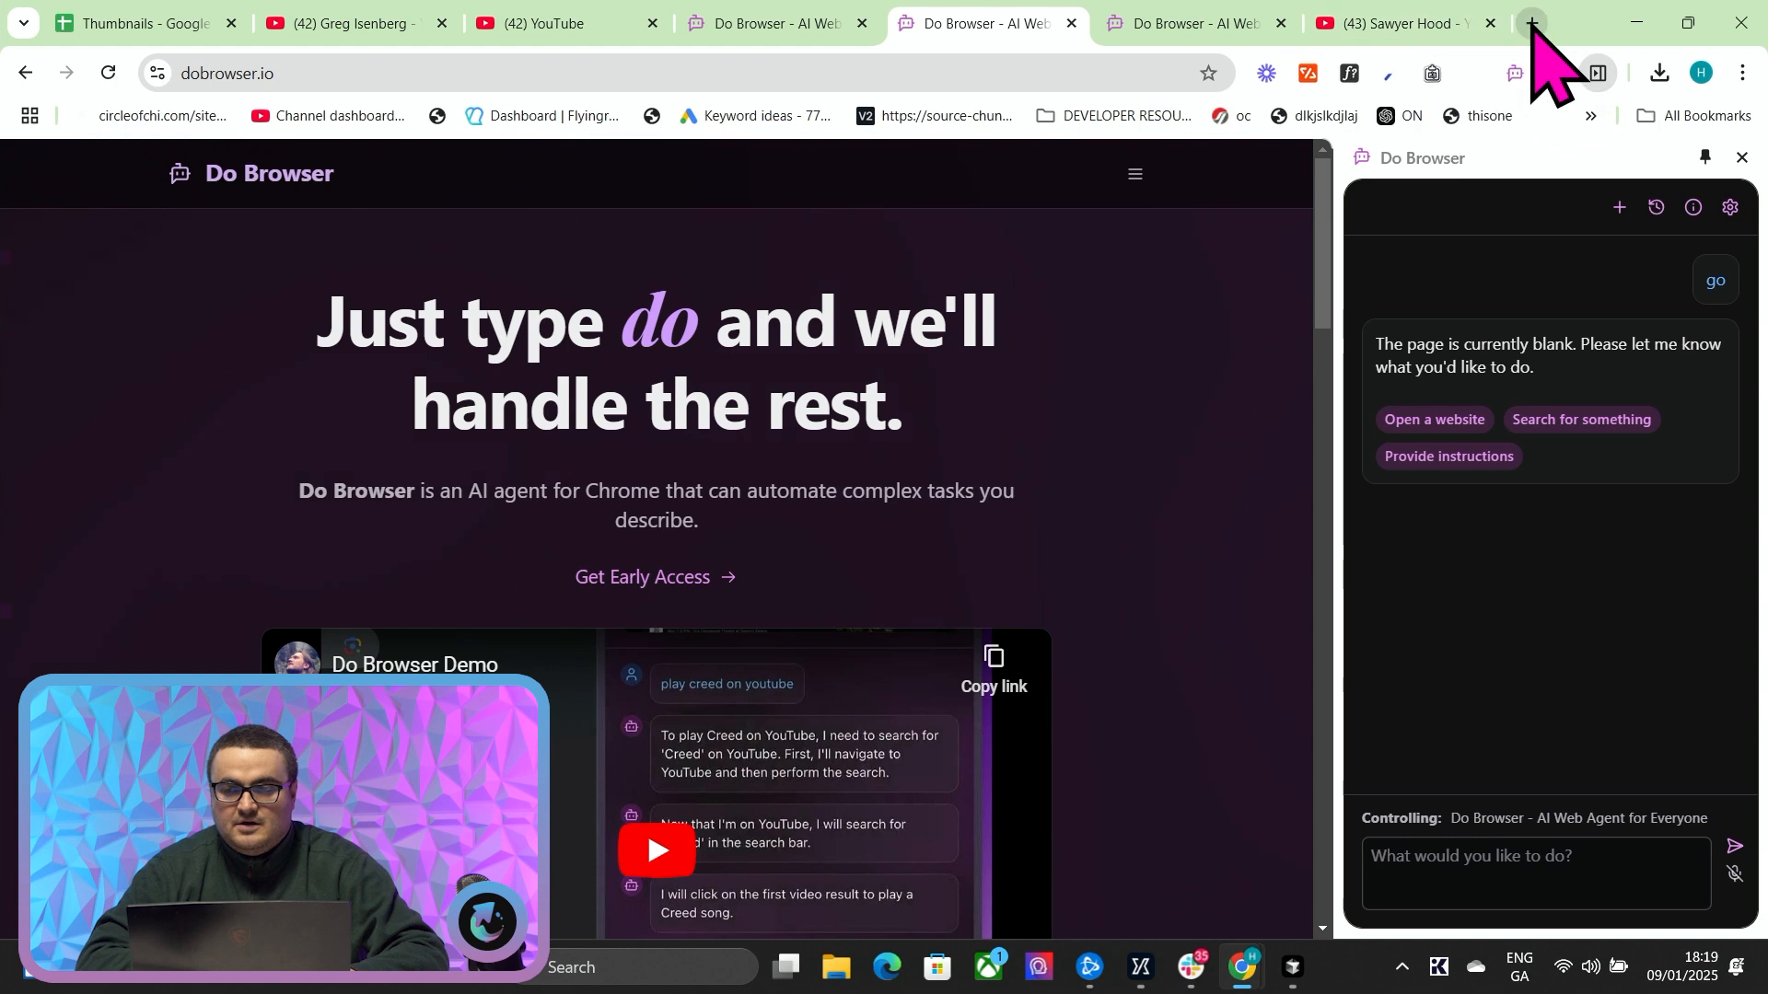
- From a new tab, ask Do Browser to find 5 sponsorship opportunities inside Gmail and draft, without sending, a personalised response to one of the sponsorships
left_click(1531, 28)
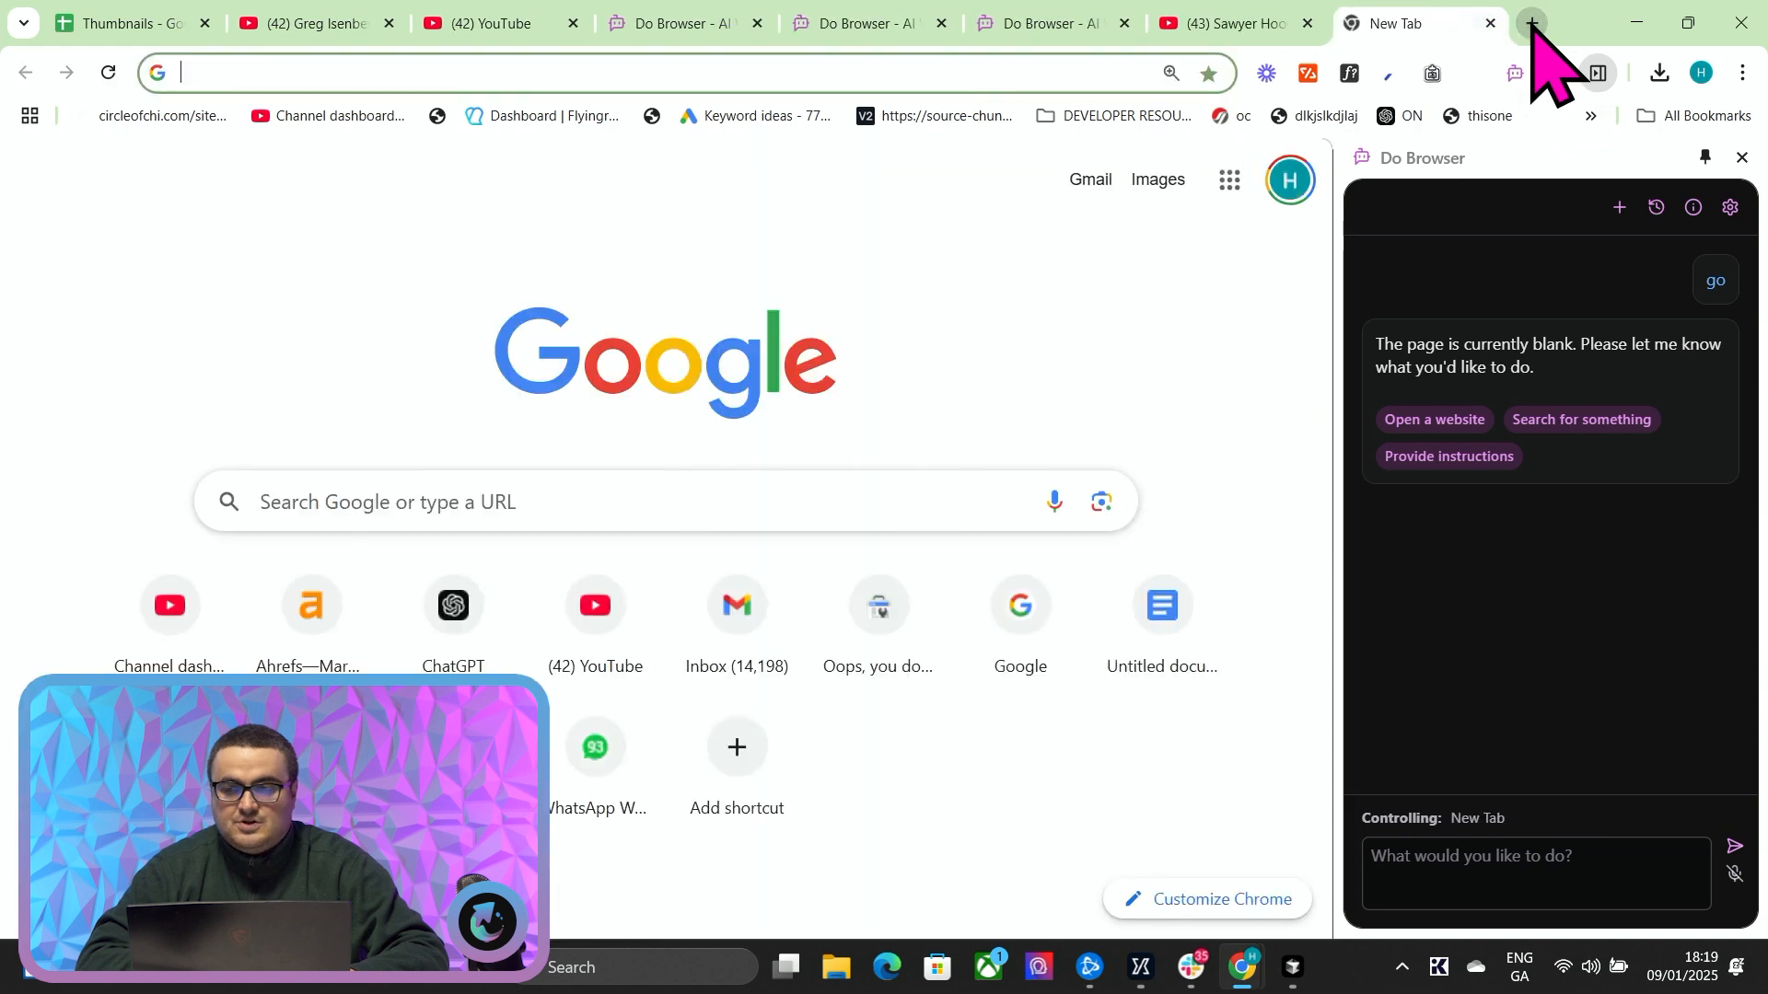
left_click(1450, 889)
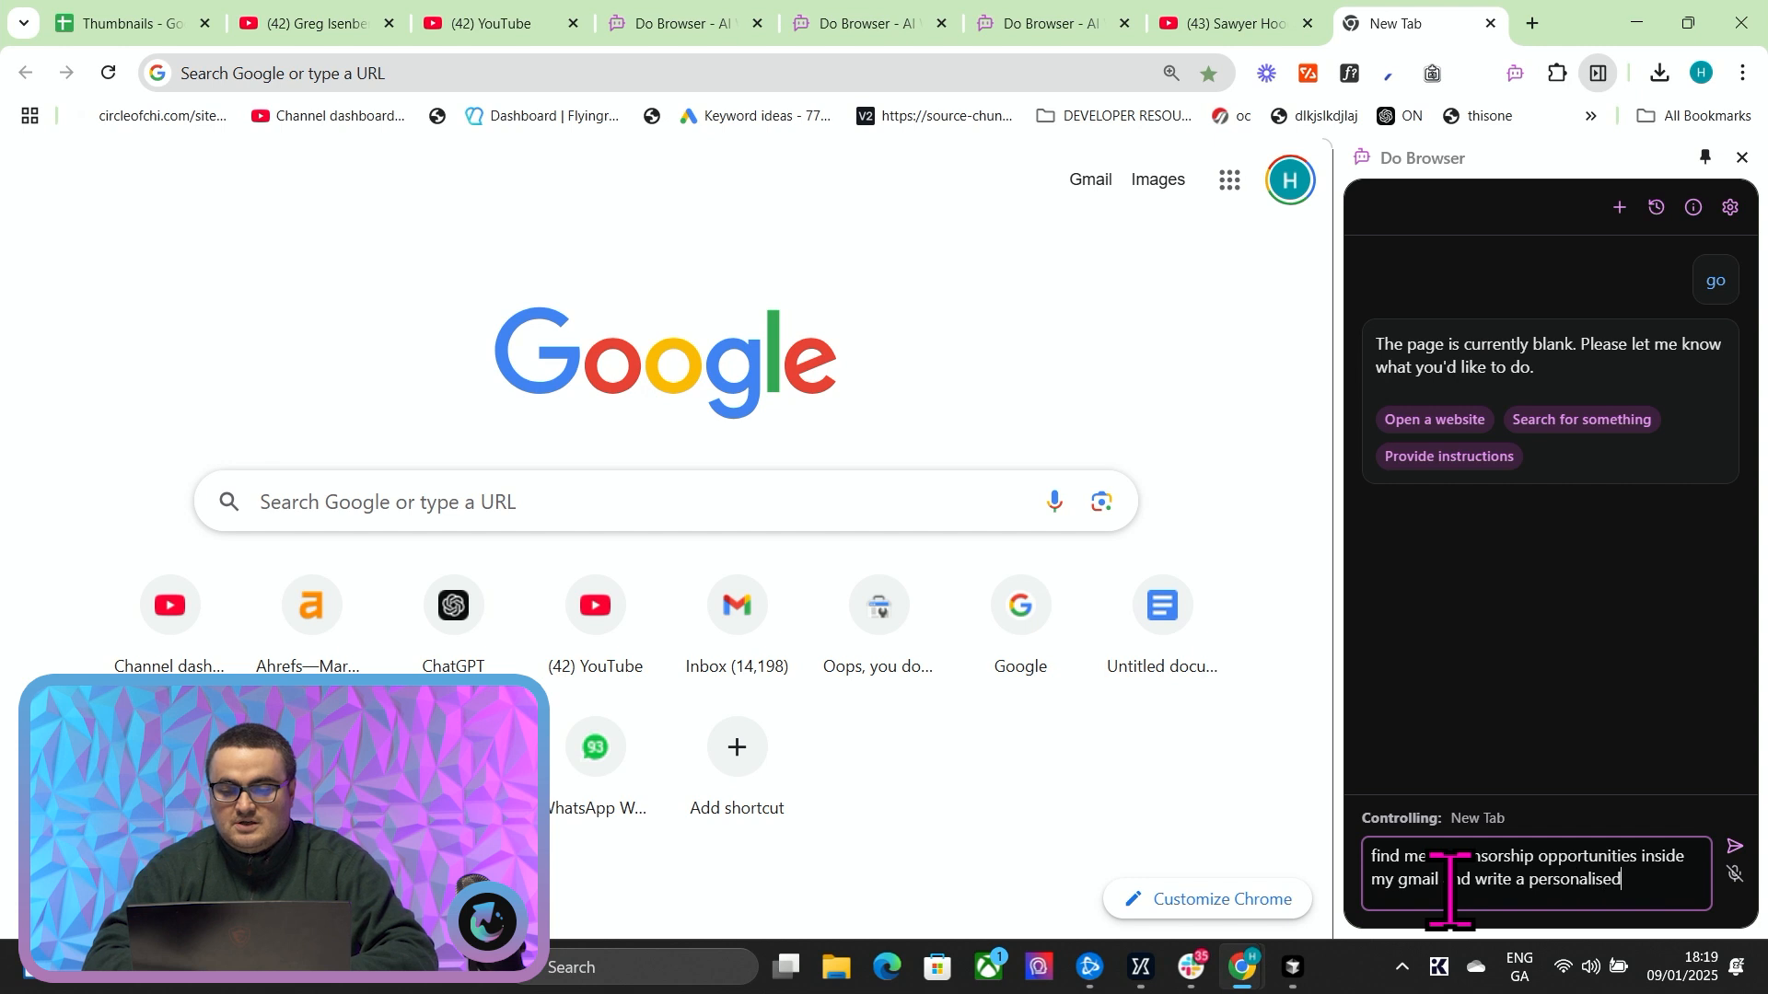
type("do not send the email just draft the emailL0")
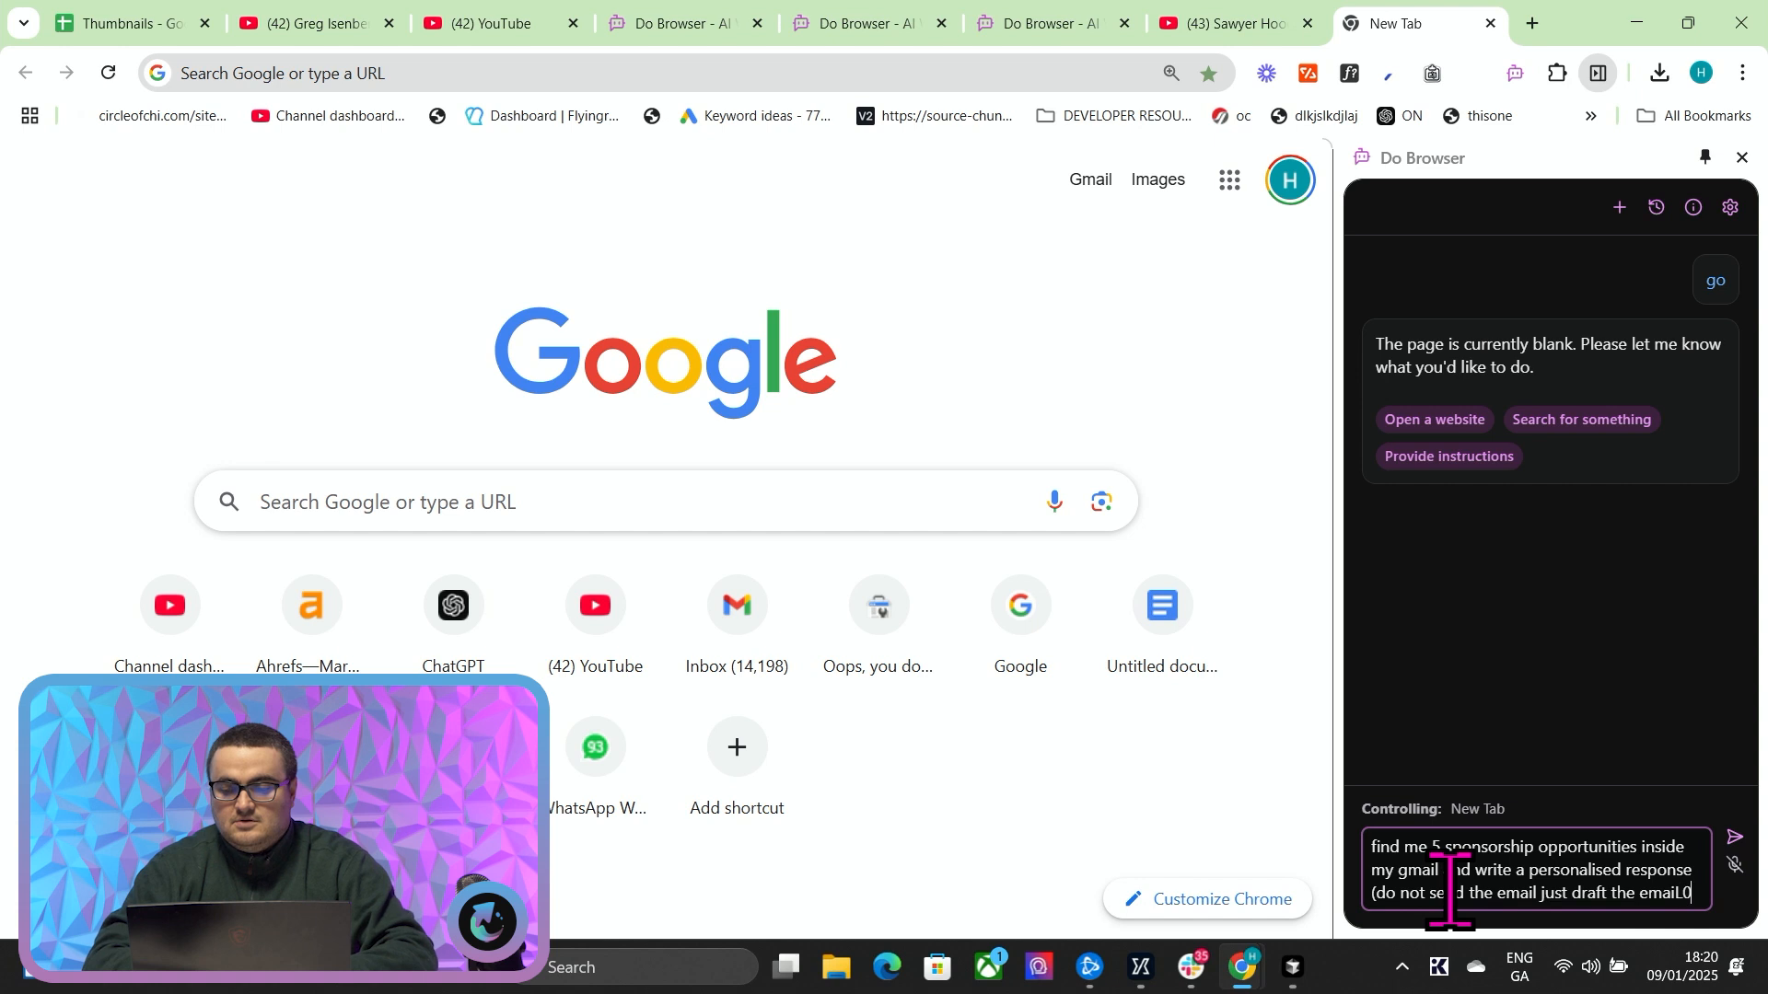
type("o one of the sponsorships")
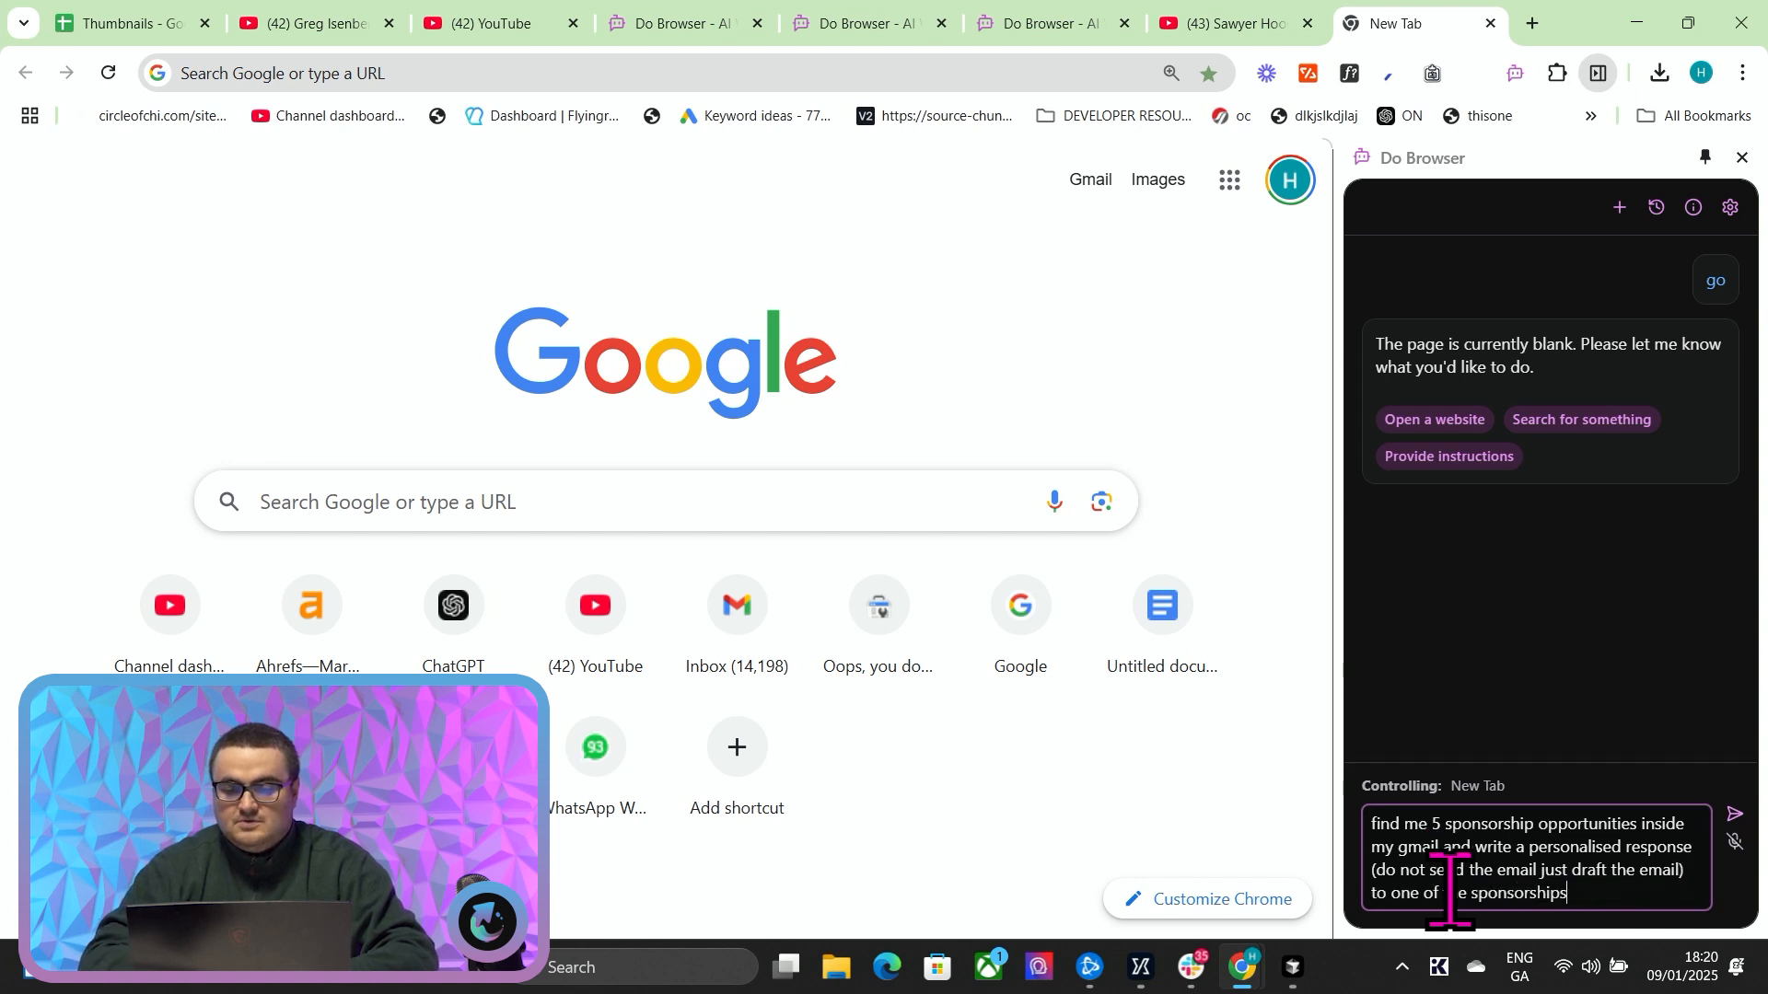
key("Return")
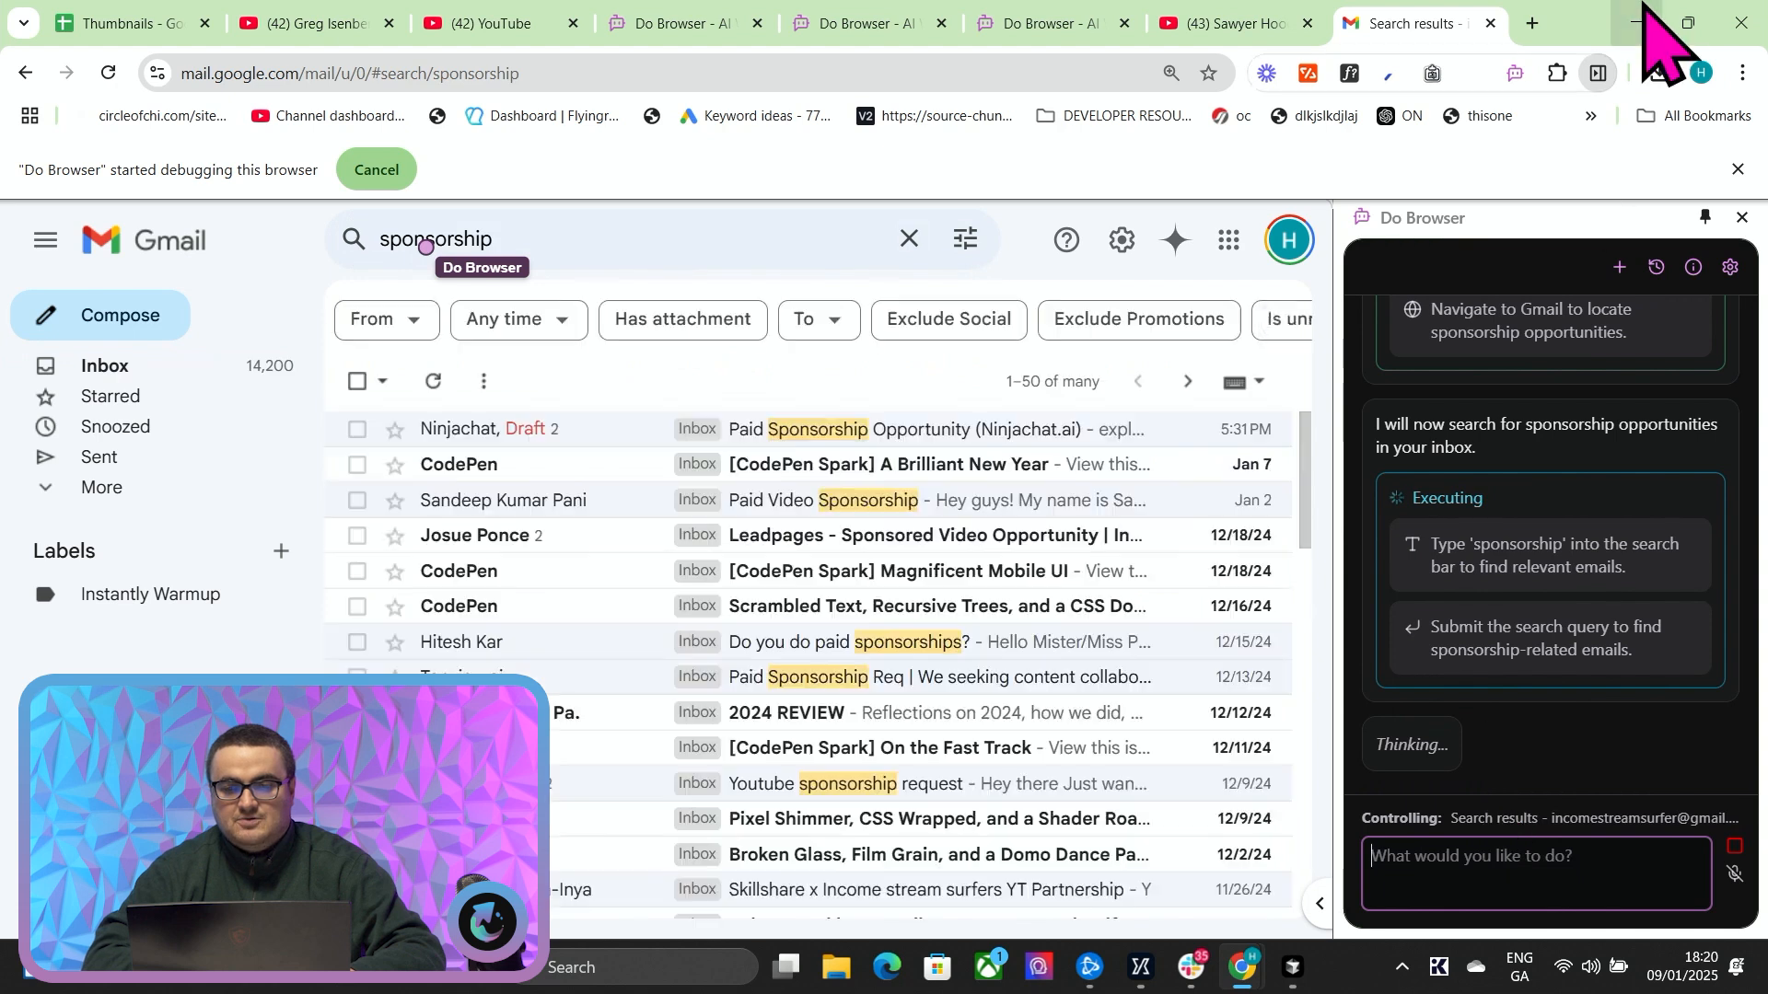
- Load google.com in another tab, check the Gmail sponsorship search, and switch back to the agent-controlled tab so Do Browser can continue
left_click(1534, 24)
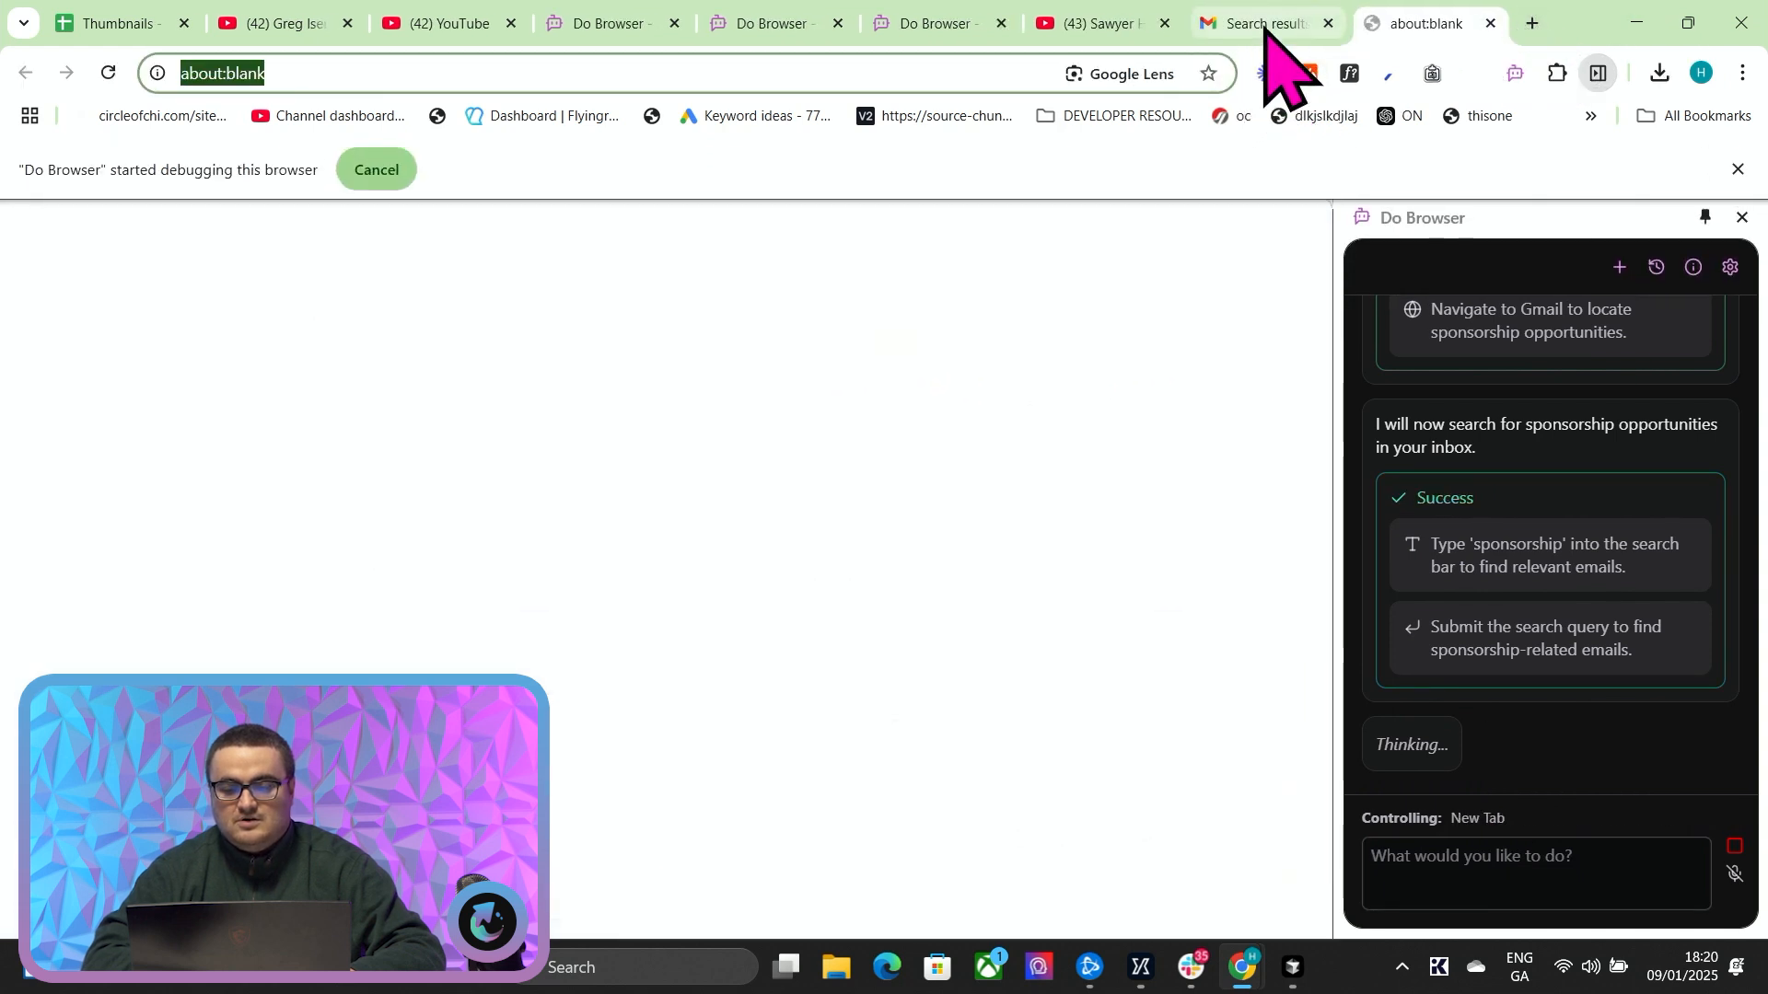
type("google.com")
key("Return")
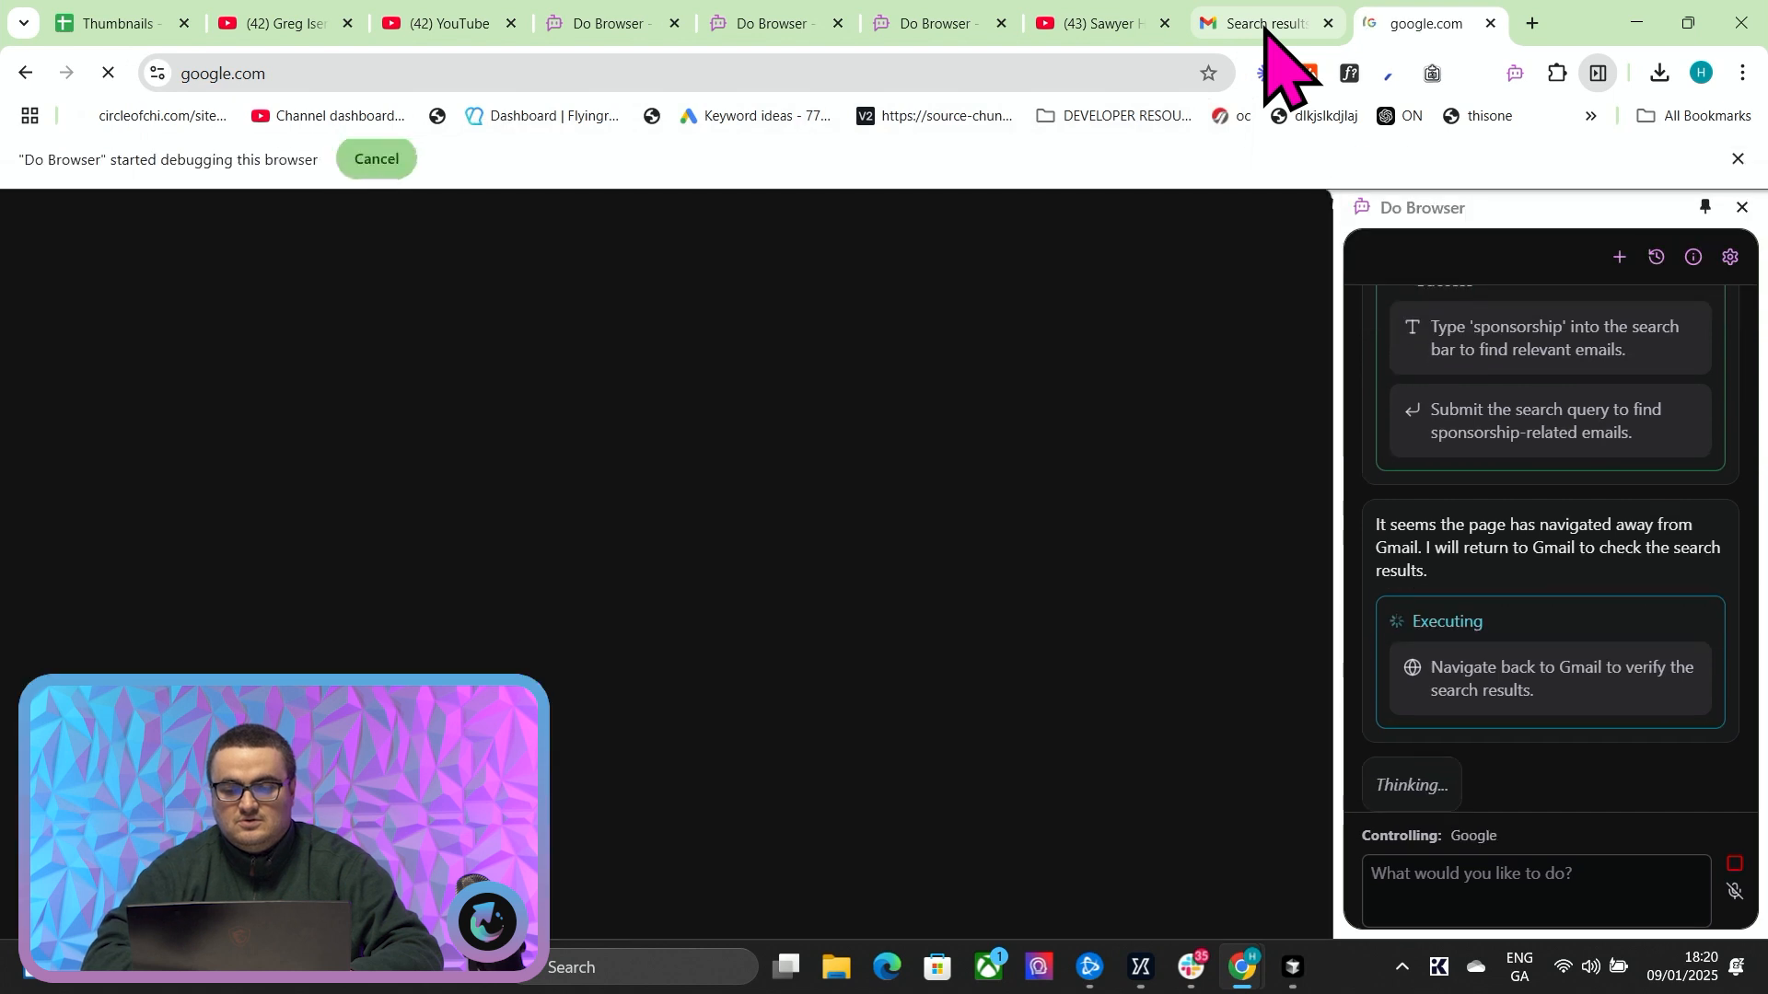
left_click(1271, 24)
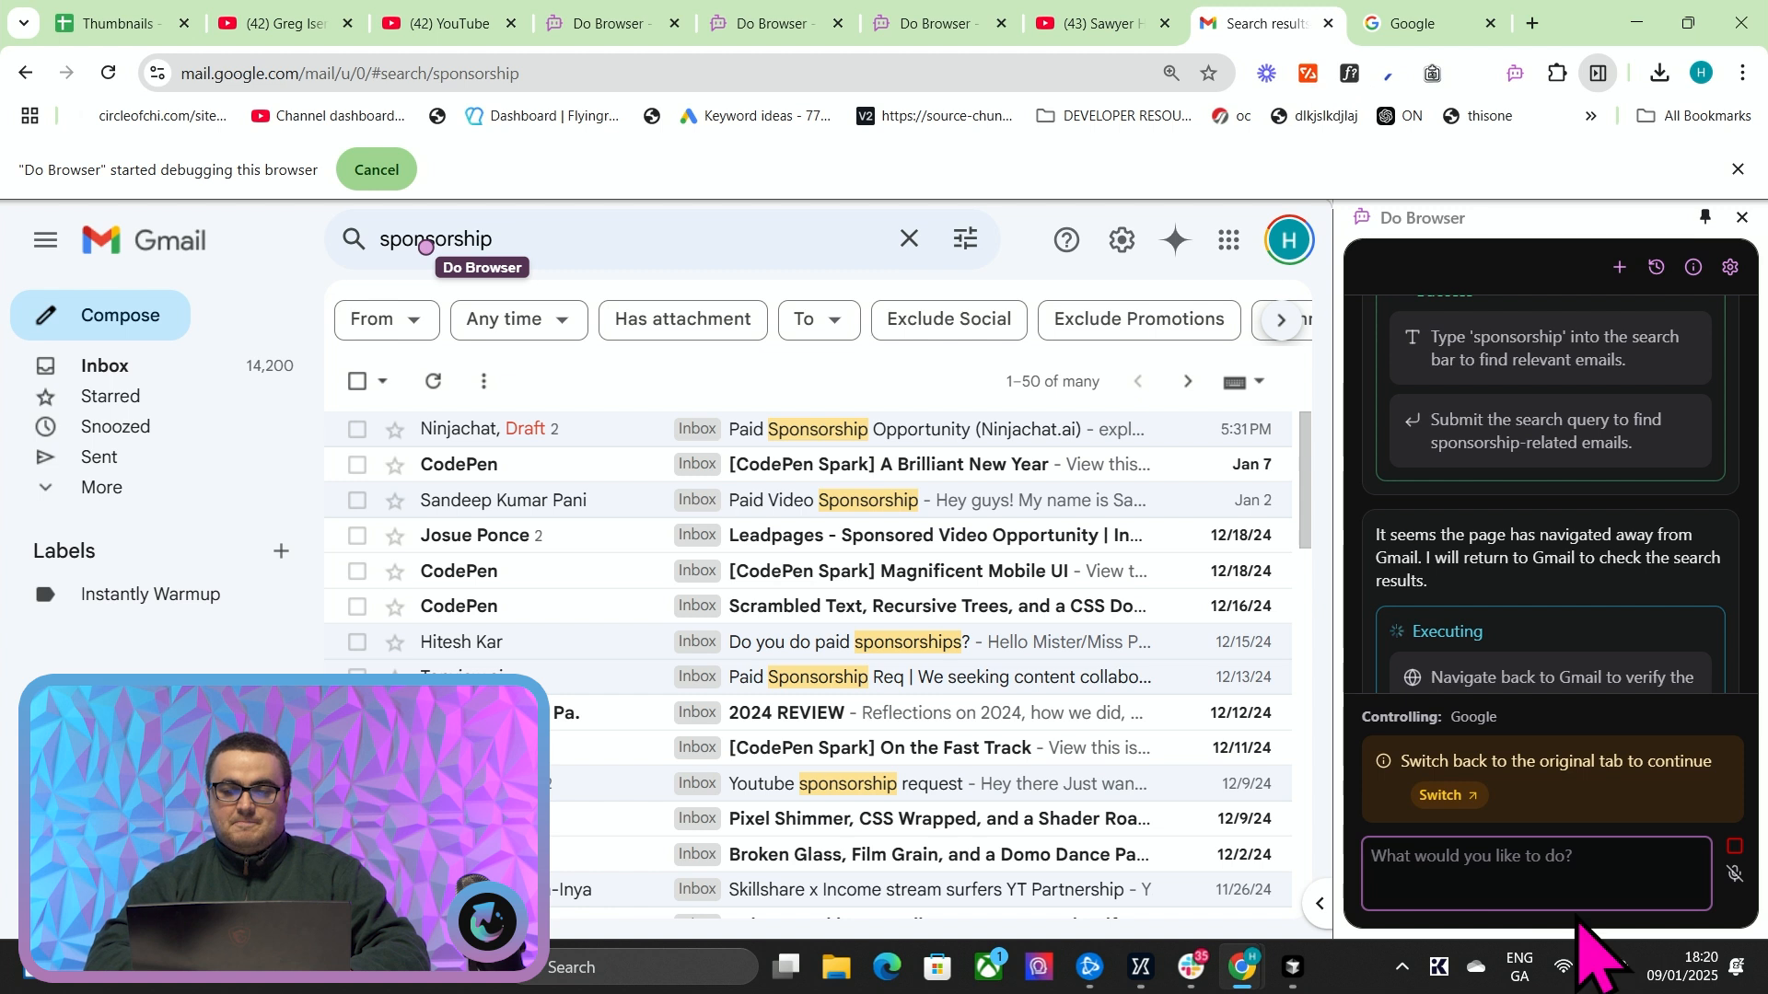
left_click(1455, 803)
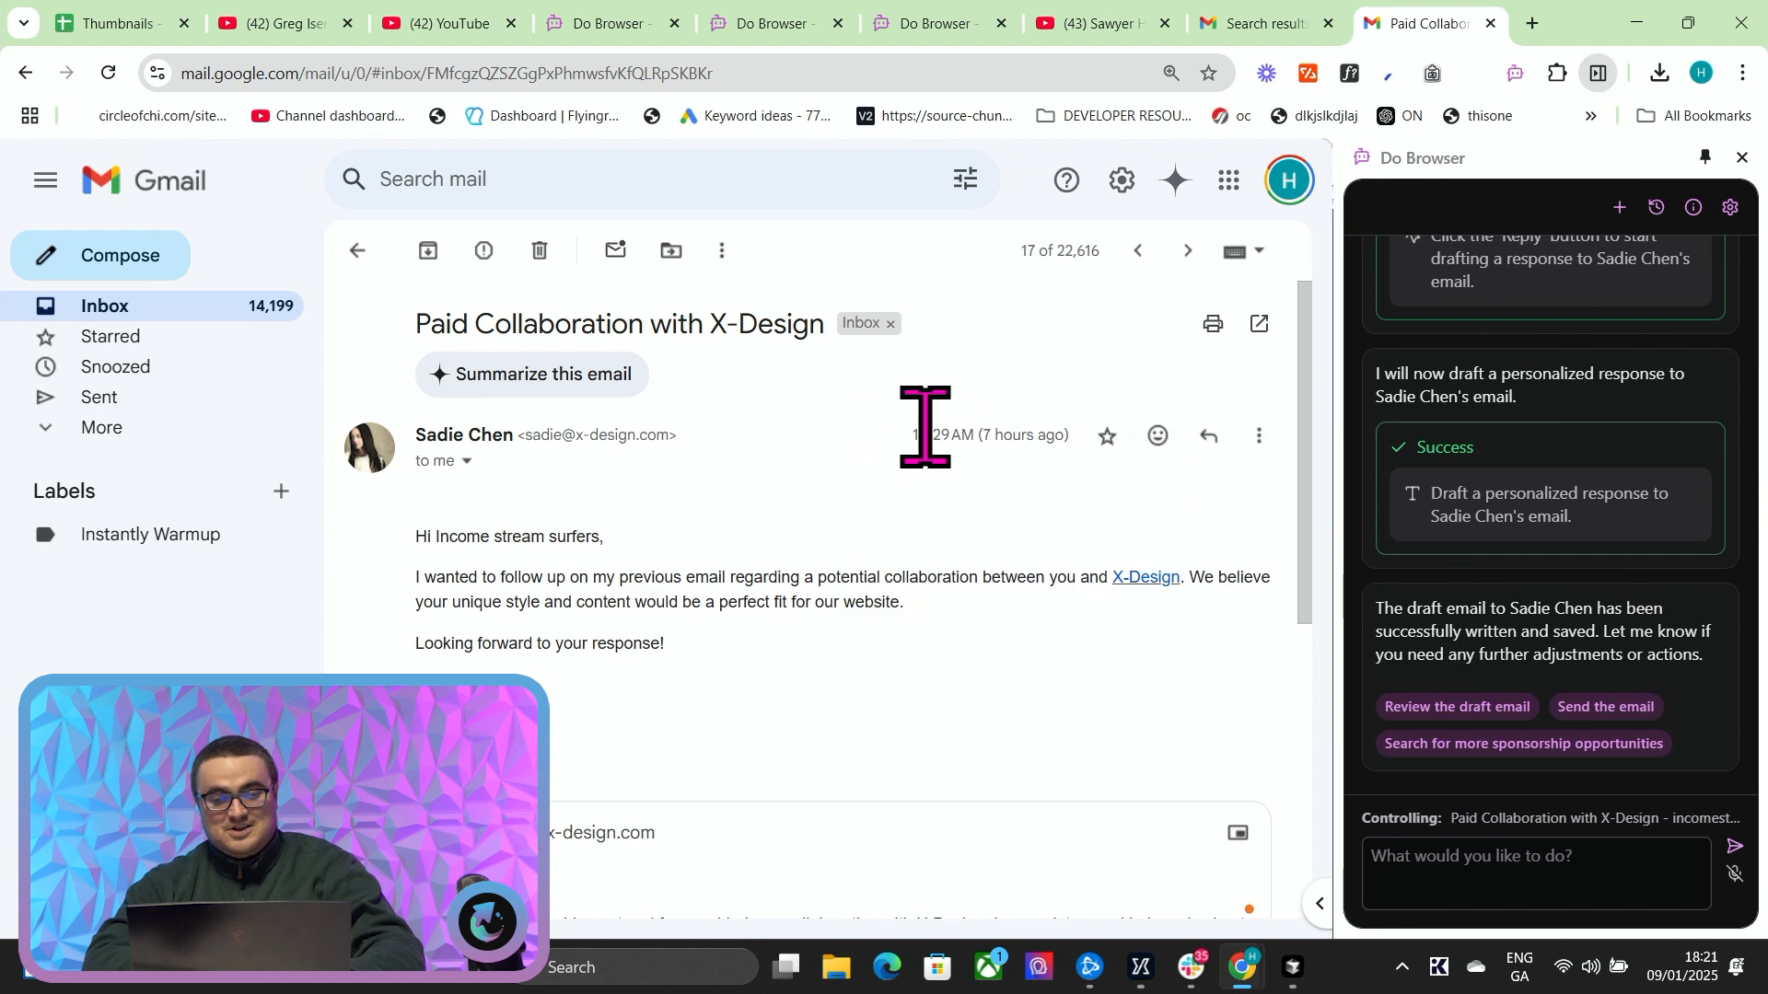
- Read through the drafted reply to the X-Design paid collaboration email and the agent's action log
scroll(923, 426, "down", 5)
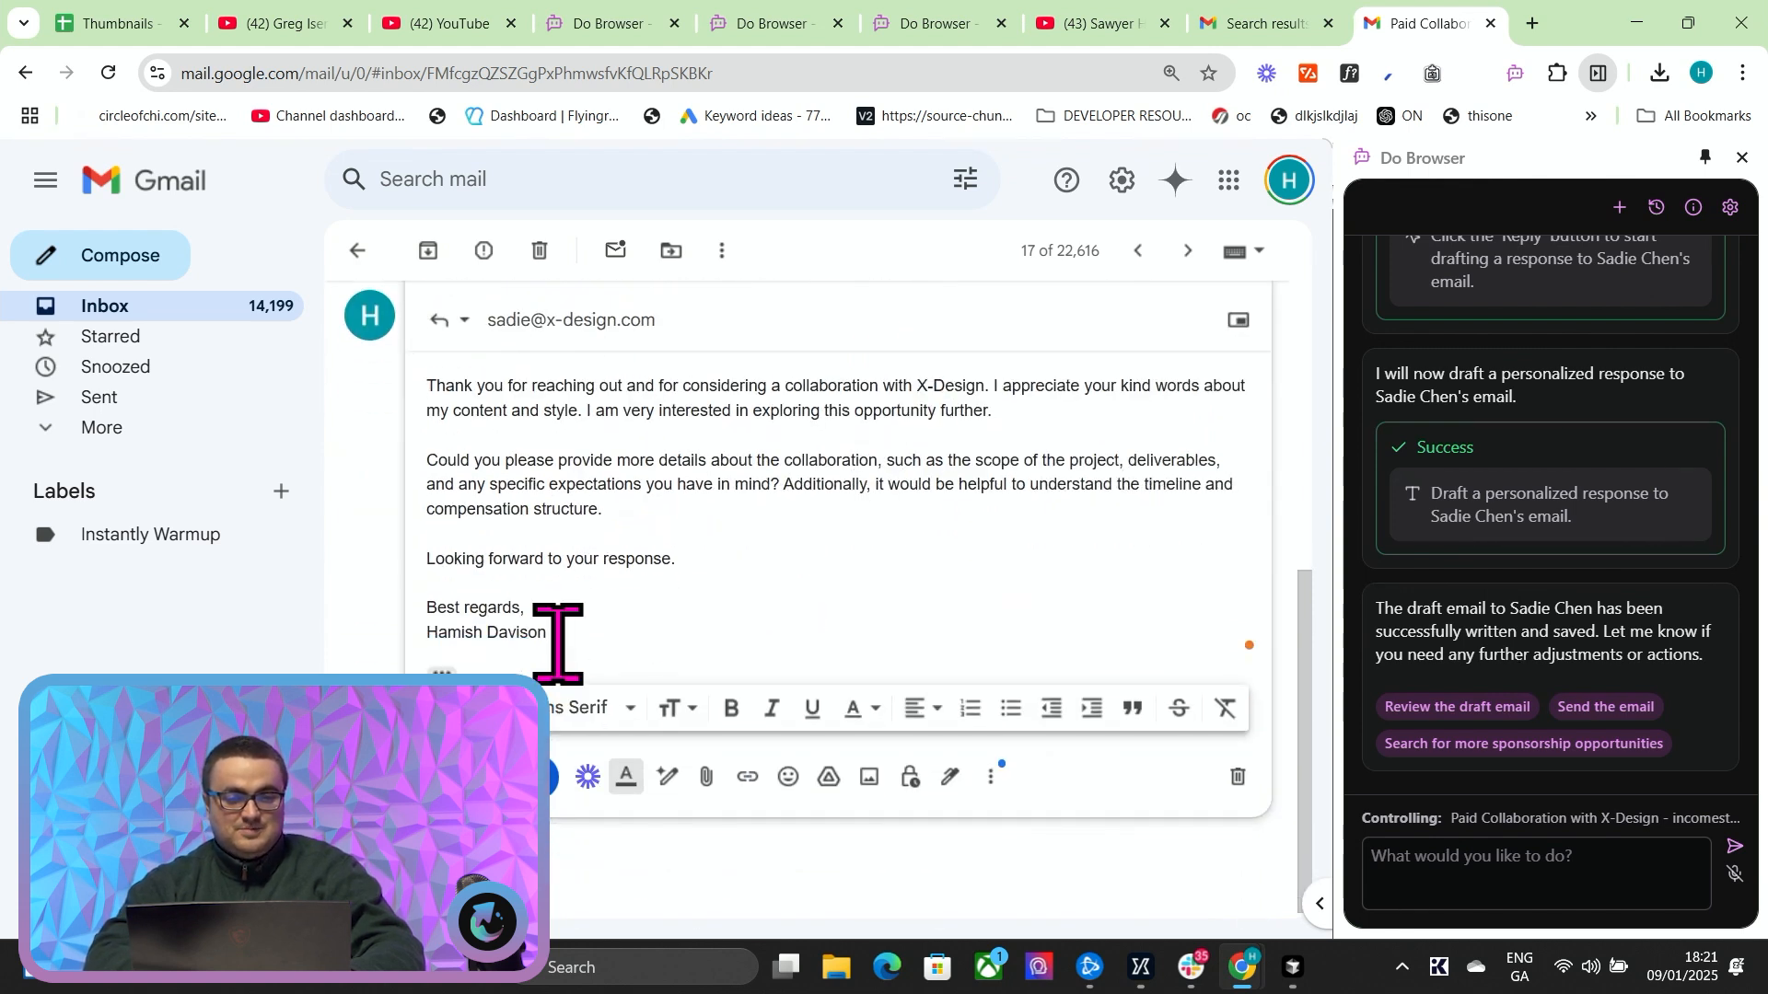
scroll(645, 635, "up", 1)
scroll(1565, 644, "up", 1)
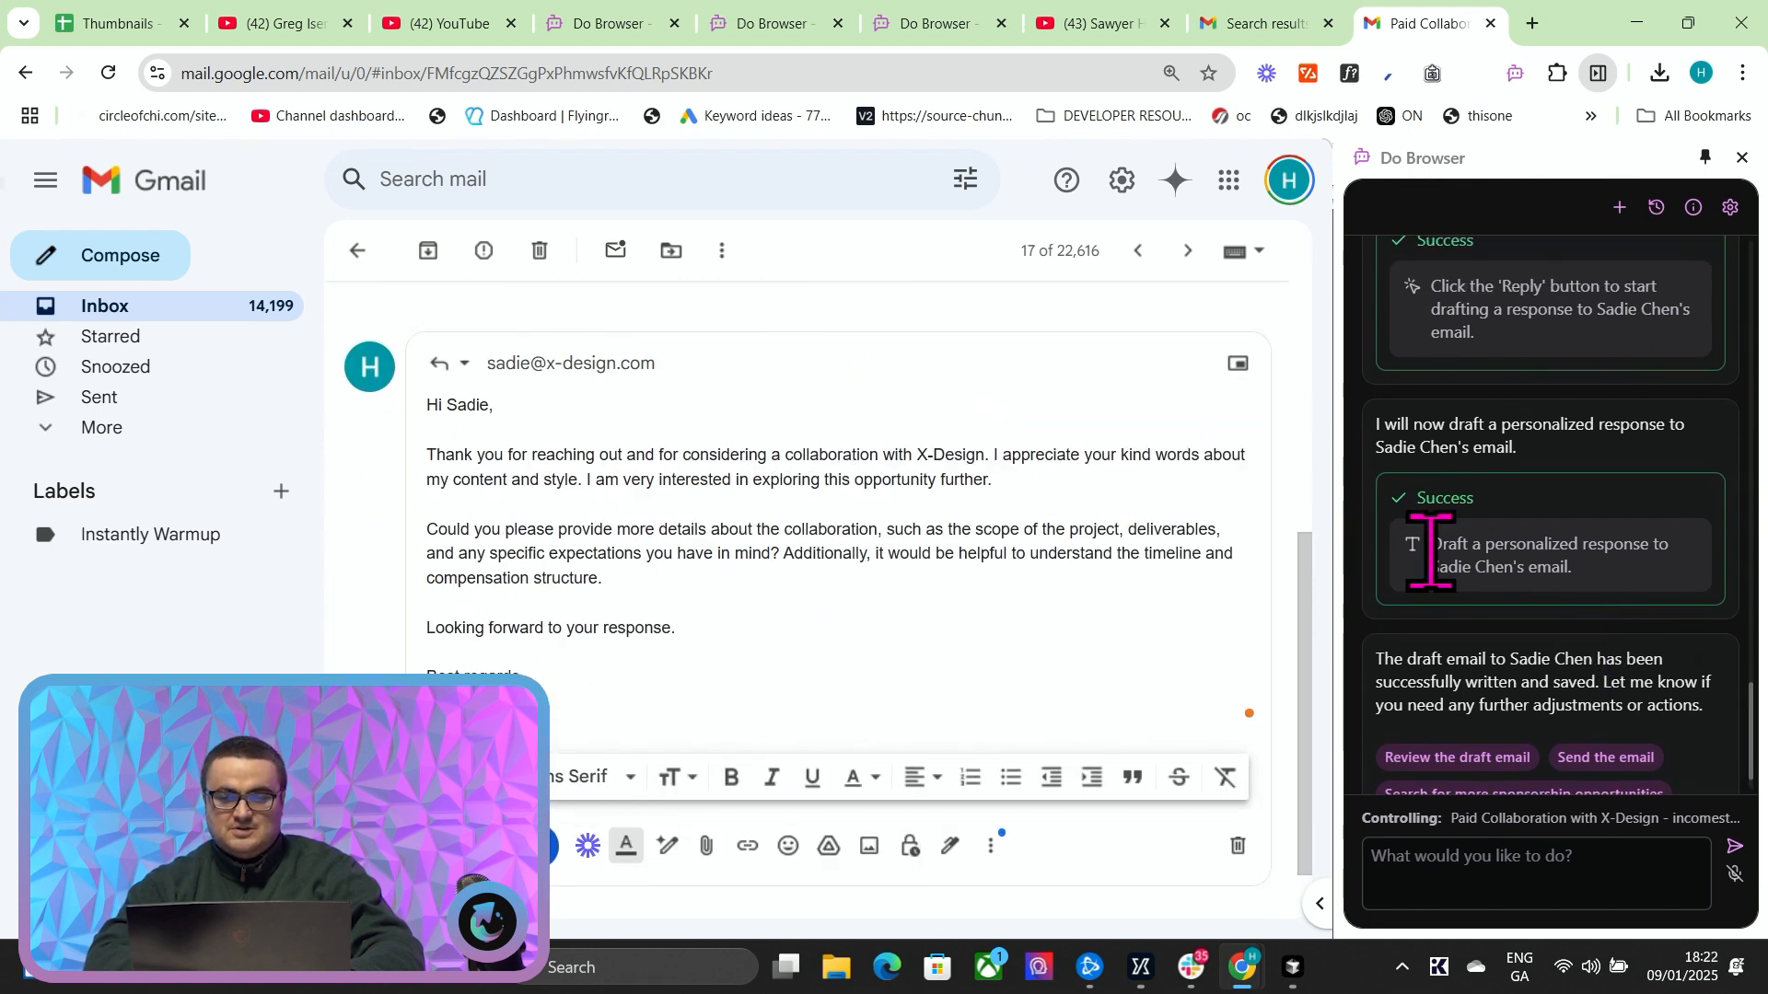